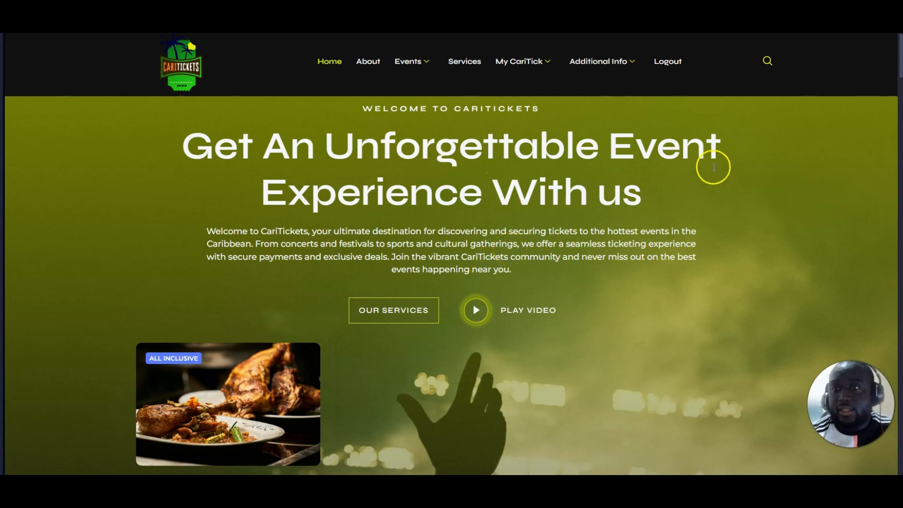
Go to the site's Create Event page and start adding a new event
click(393, 59)
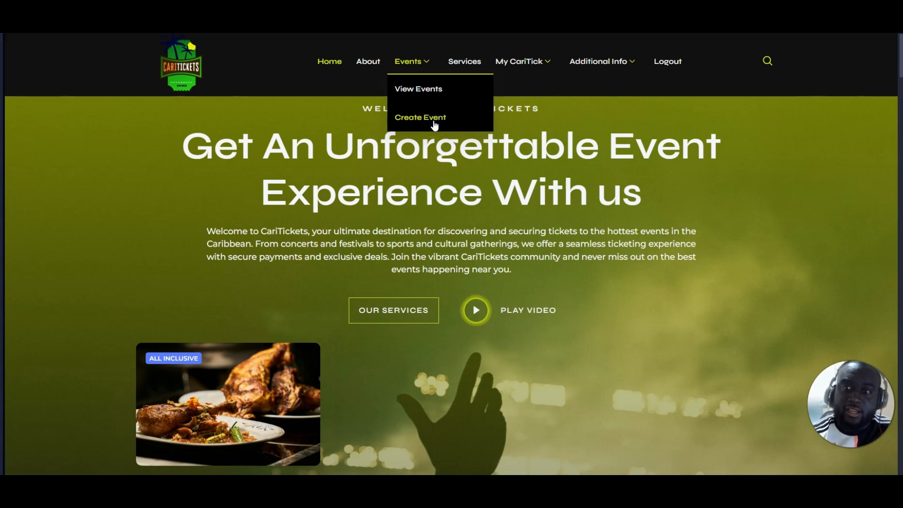
click(452, 121)
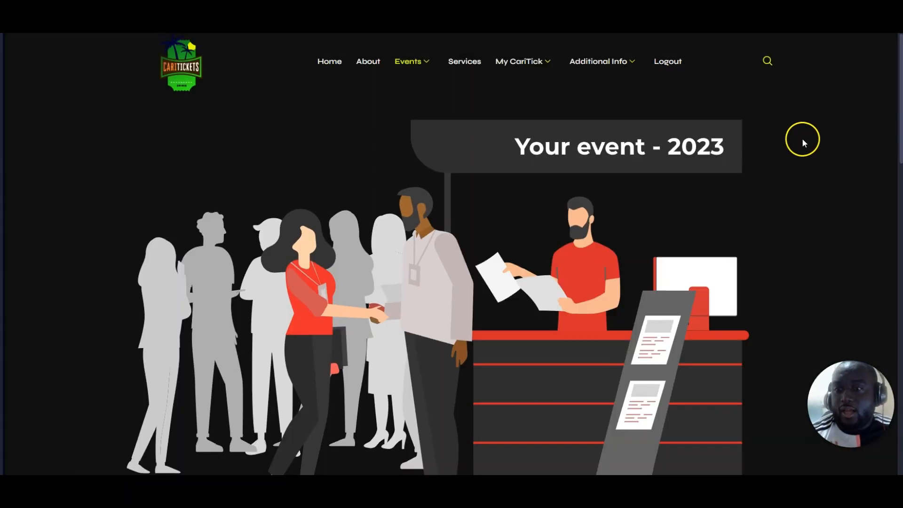
scroll(781, 126, down, 2)
scroll(258, 139, up, 2)
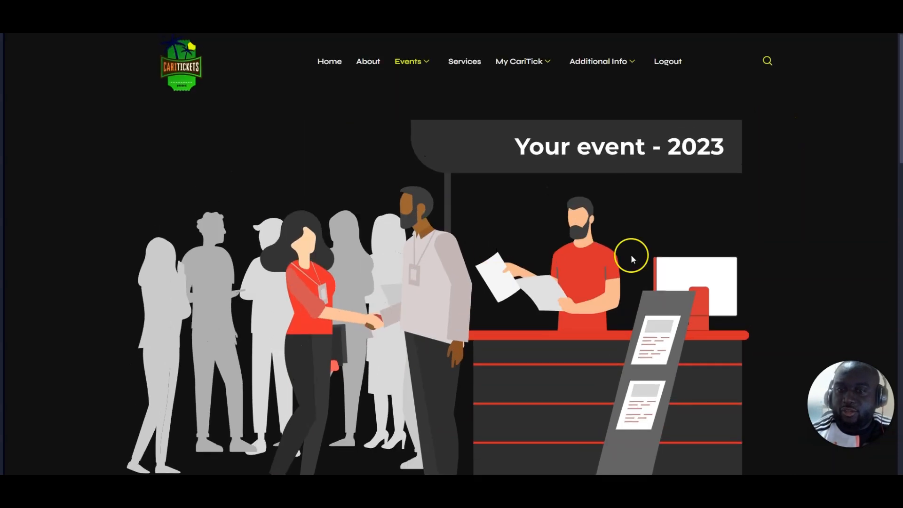
scroll(671, 147, down, 7)
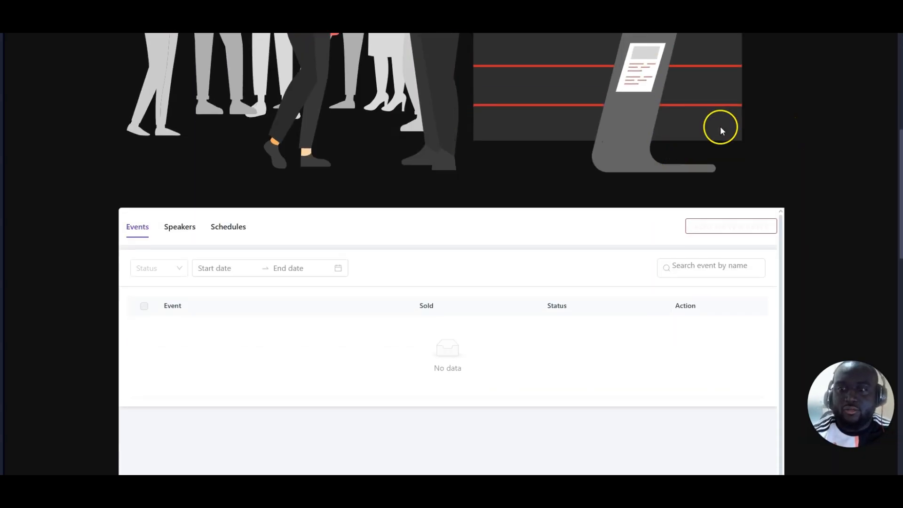
scroll(729, 127, down, 3)
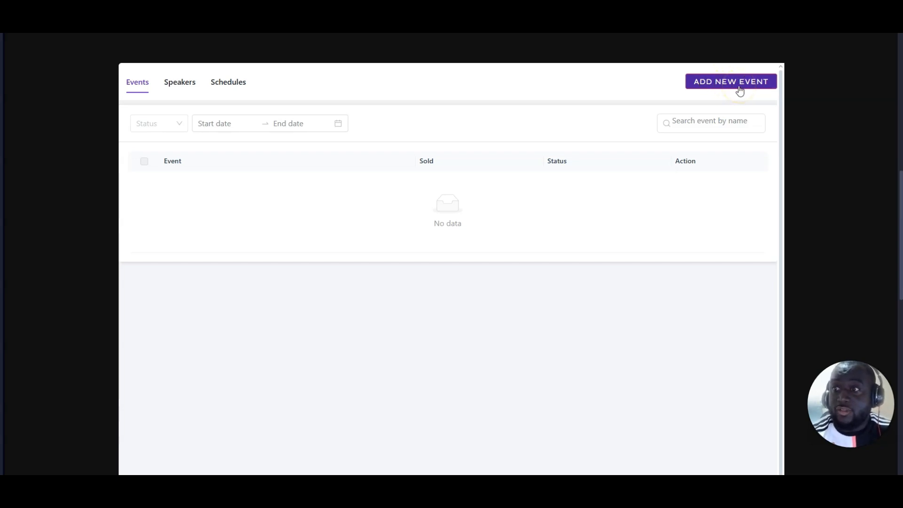
click(737, 88)
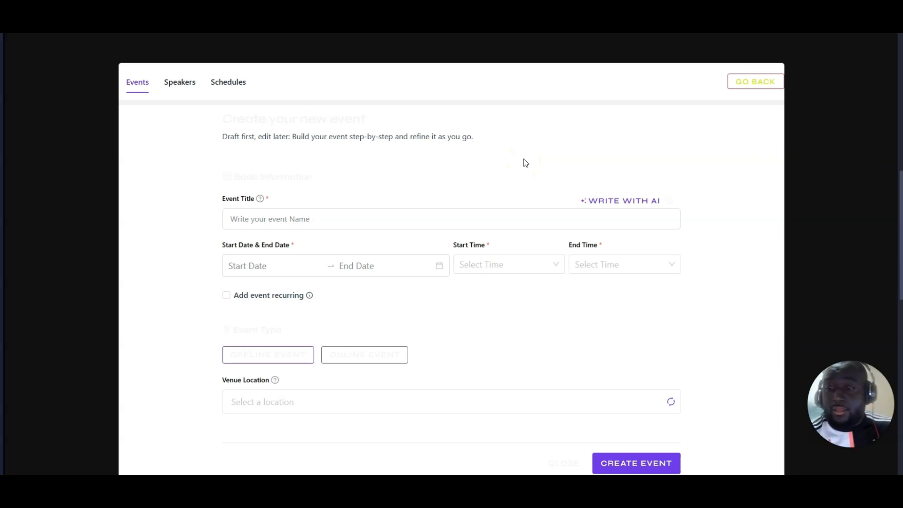
Title the event "My First Event" and set both its start and end dates to April 1, 2025
click(440, 217)
text(My First Event)
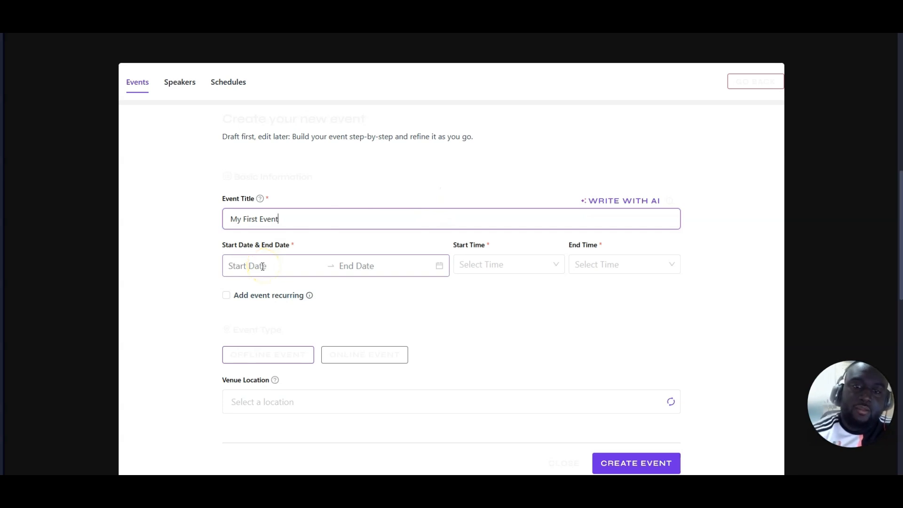
click(263, 267)
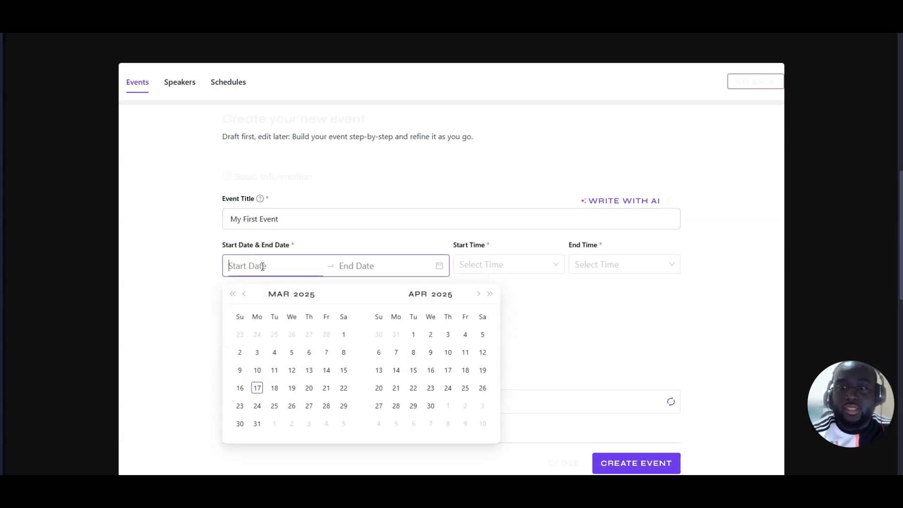
click(412, 336)
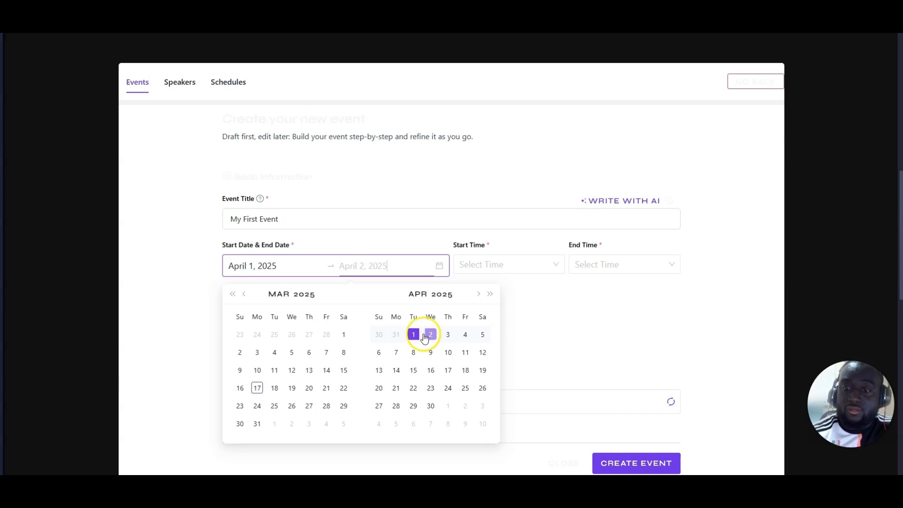
click(445, 336)
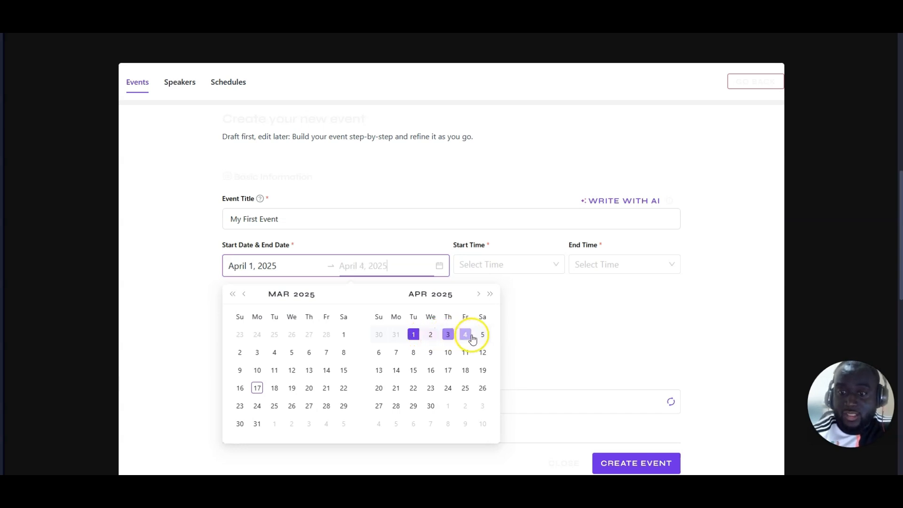
click(414, 335)
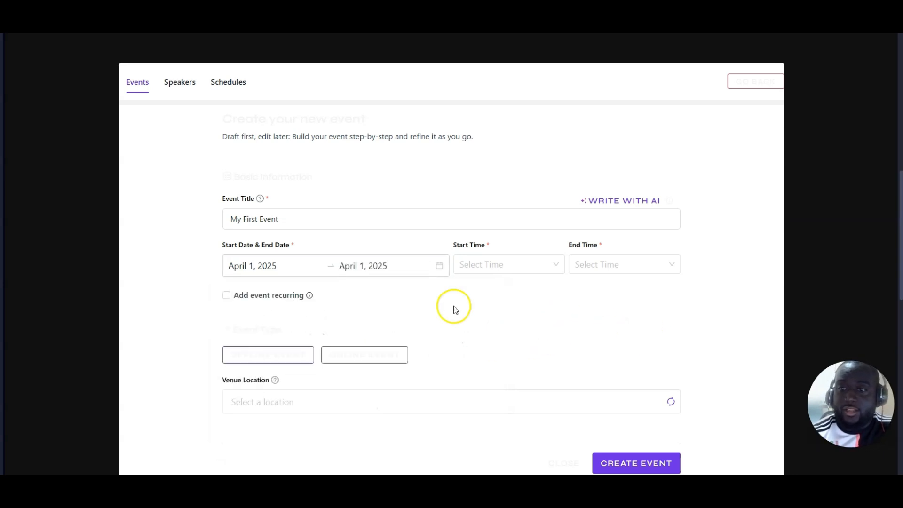
Set the event's start time to 10:00 am
click(515, 272)
scroll(527, 307, down, 10)
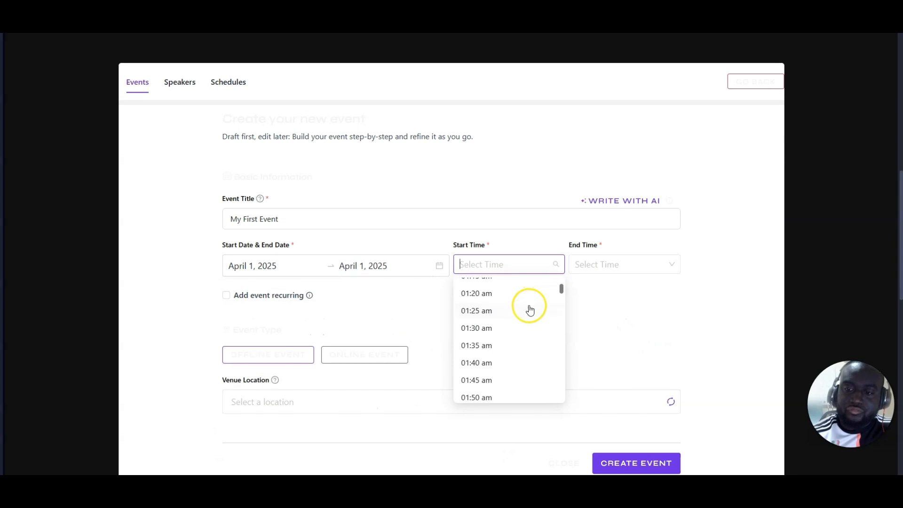
scroll(531, 309, down, 20)
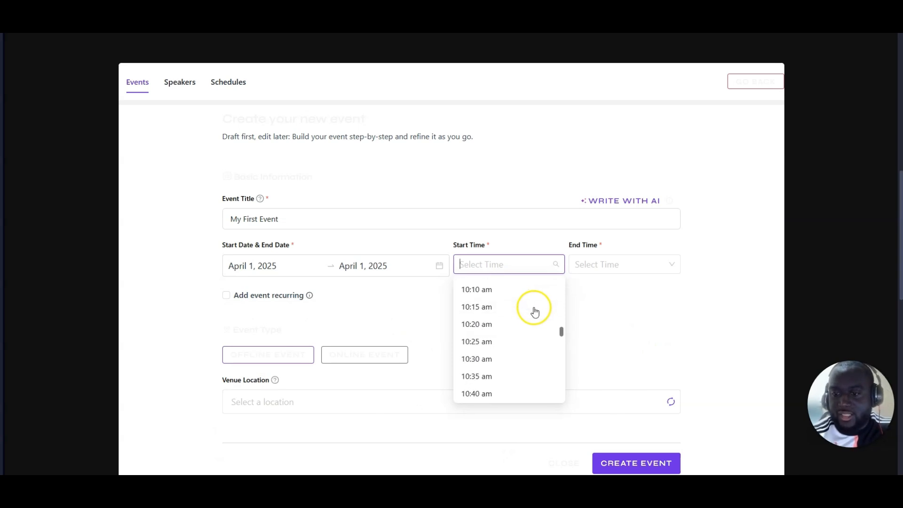
scroll(535, 311, up, 4)
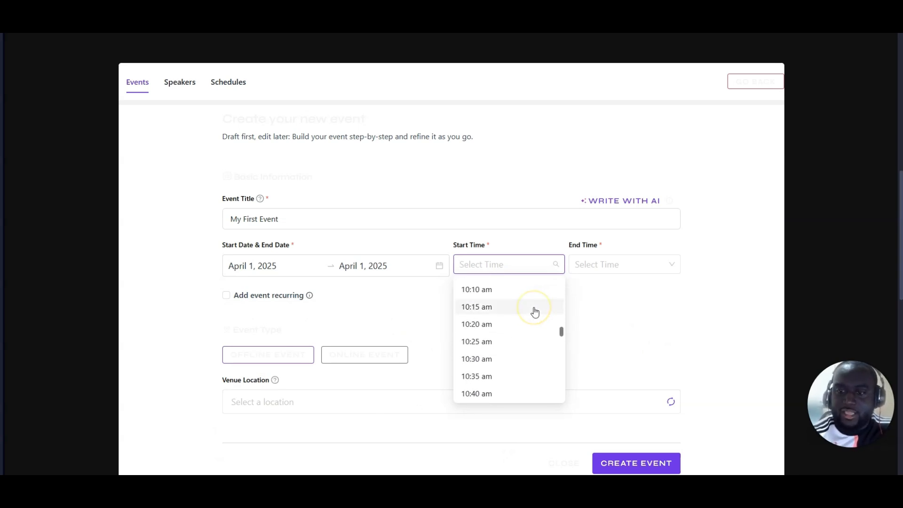
click(476, 309)
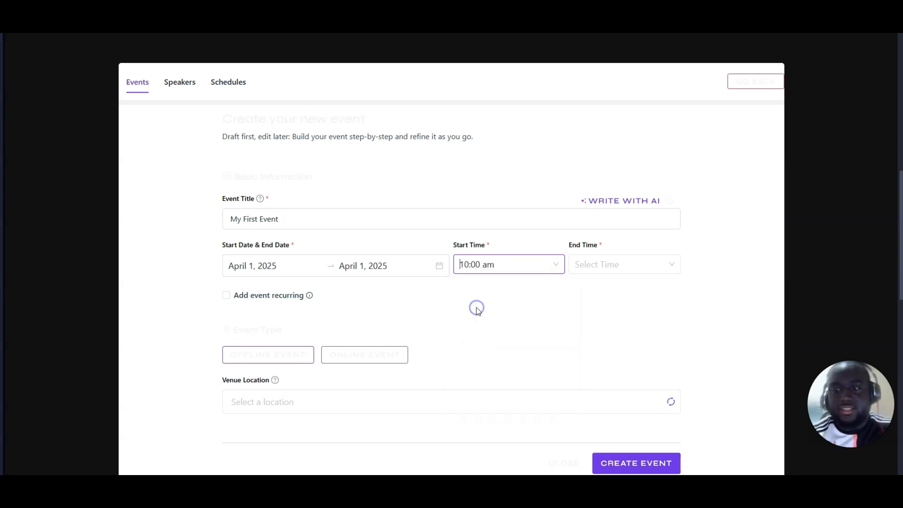
Set the event's end time to 02:00 pm
click(668, 268)
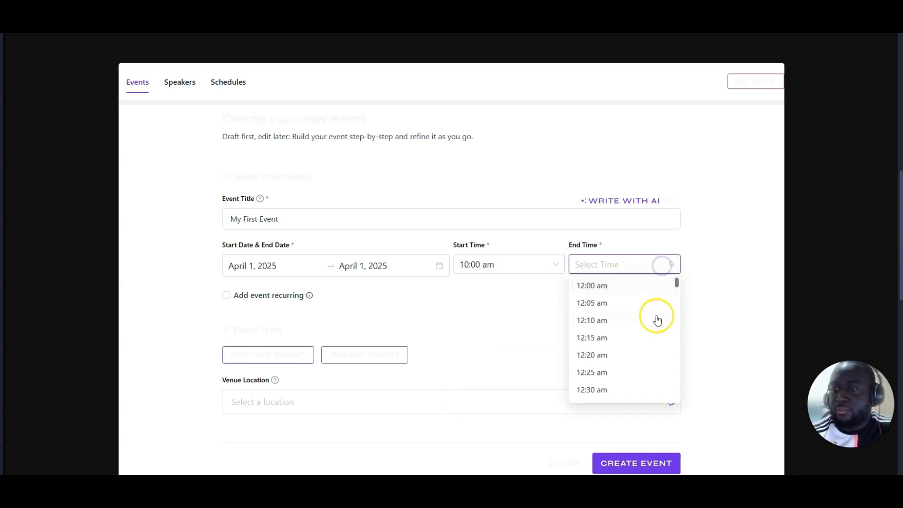
scroll(635, 320, down, 20)
scroll(628, 332, down, 20)
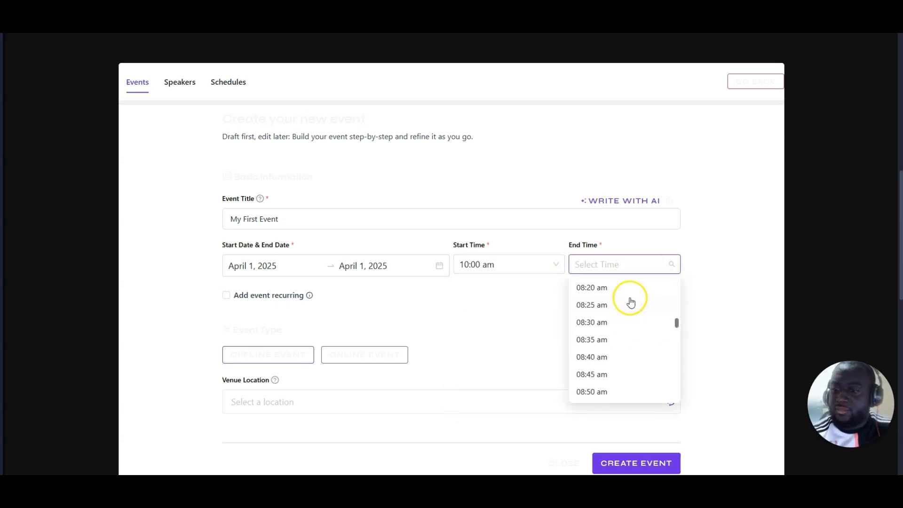
scroll(624, 335, down, 5)
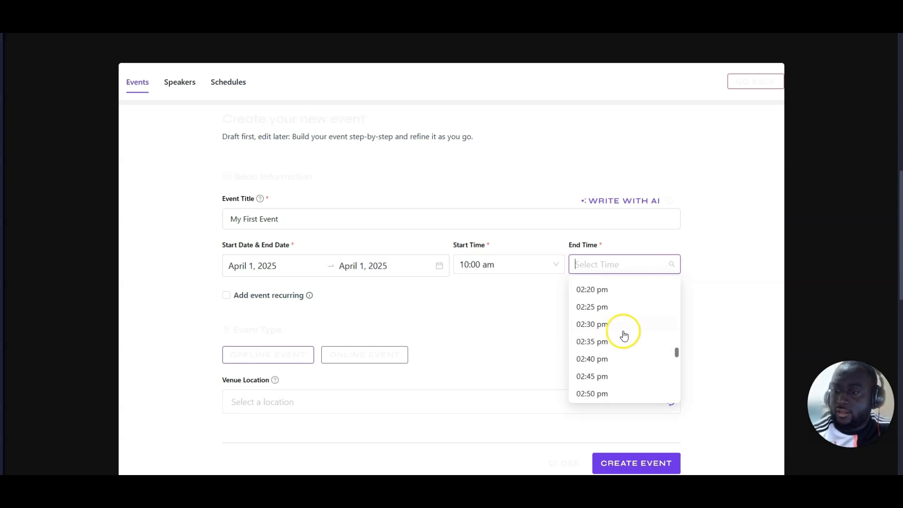
scroll(607, 313, up, 2)
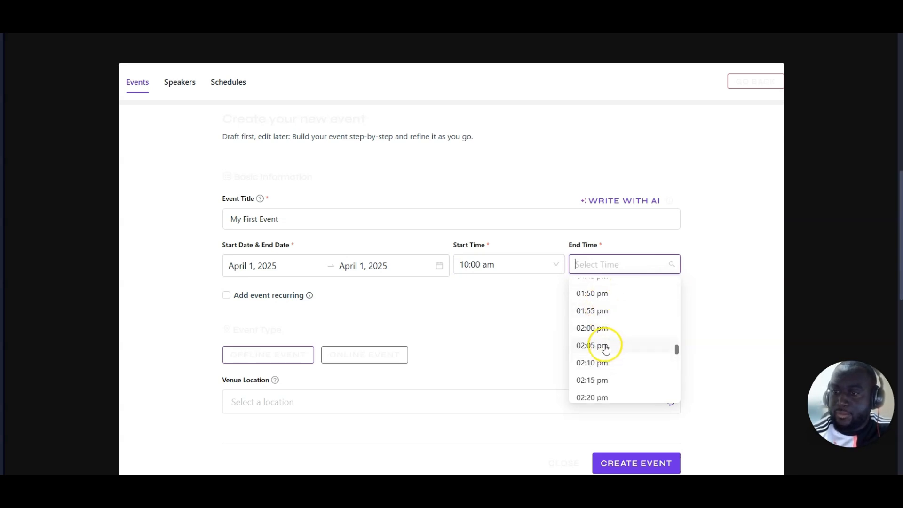
click(601, 325)
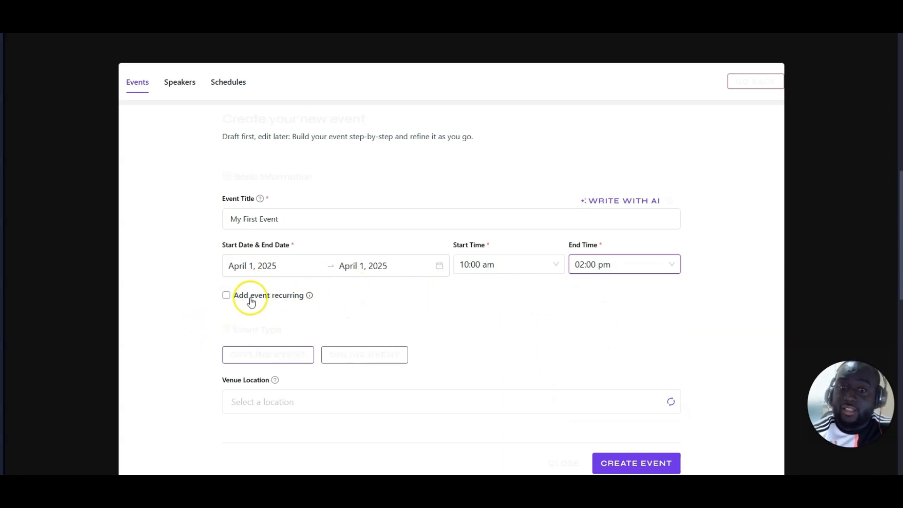
Enable event recurrence to view the repeat frequency choices, and turn recurrence off again without choosing one
click(225, 295)
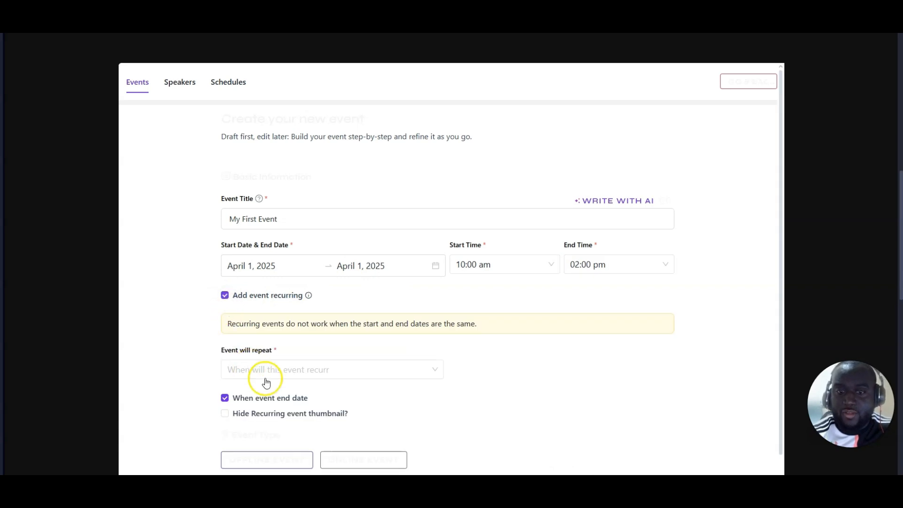
click(304, 377)
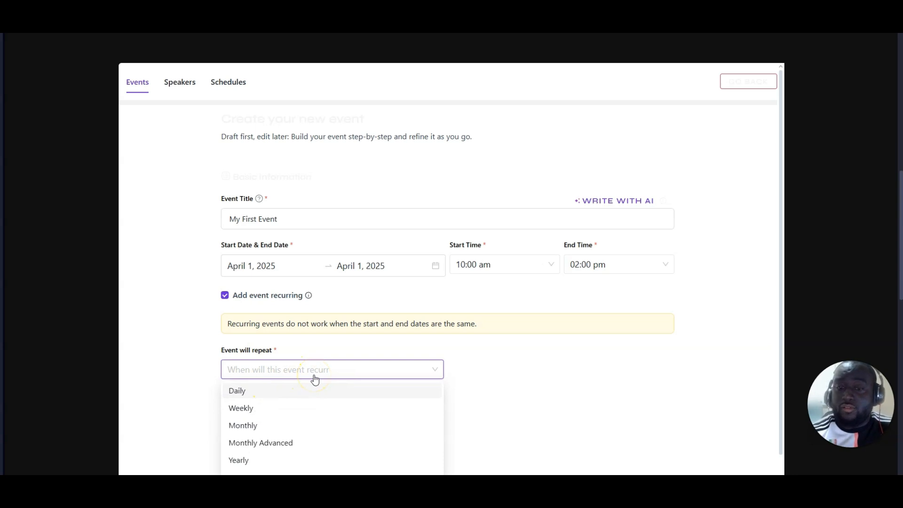
scroll(323, 368, down, 2)
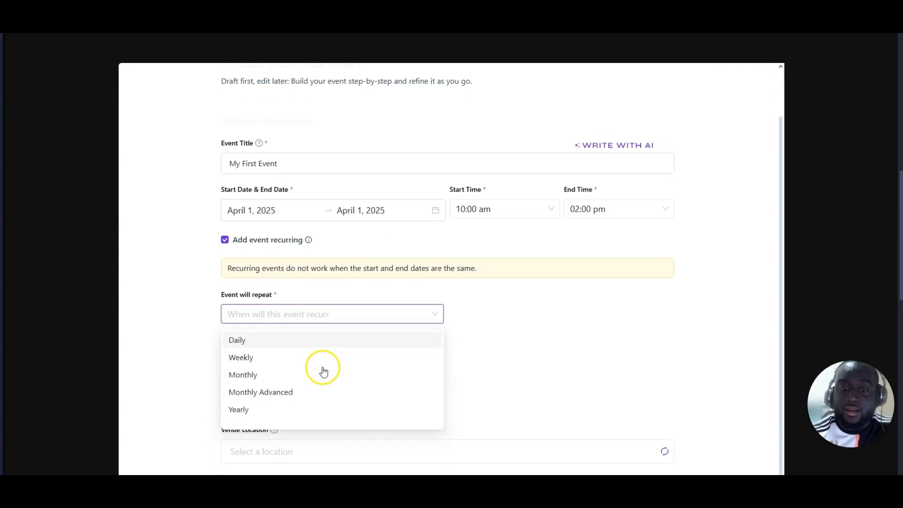
click(321, 301)
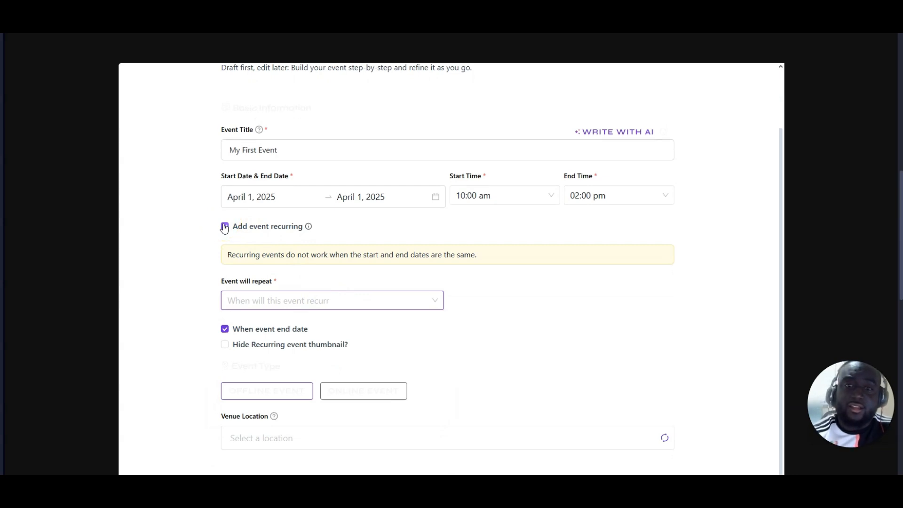
click(224, 227)
Choose the offline event type and add SAPA as the venue location
scroll(433, 243, down, 1)
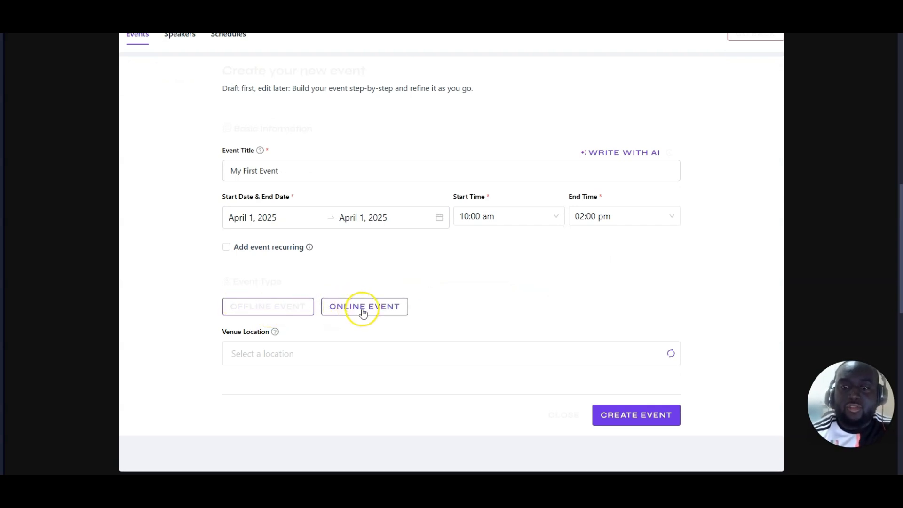
click(280, 304)
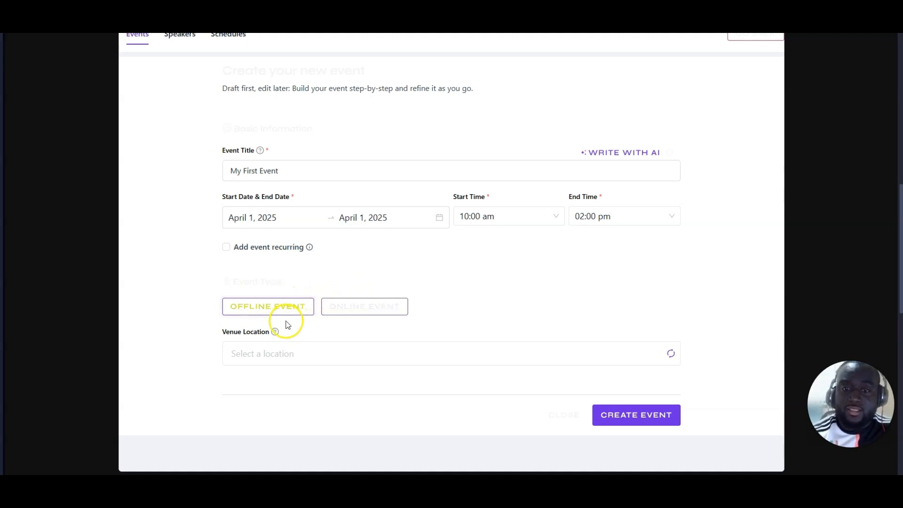
click(262, 312)
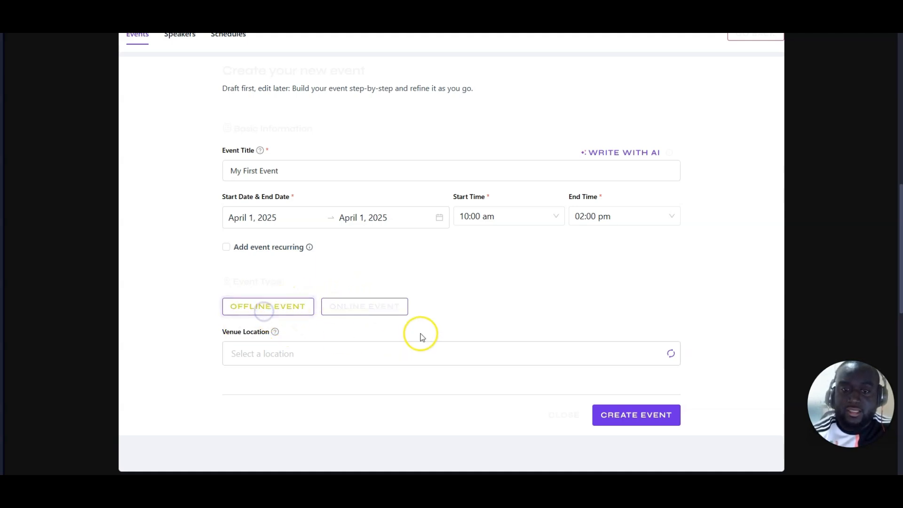
scroll(465, 275, down, 2)
click(282, 260)
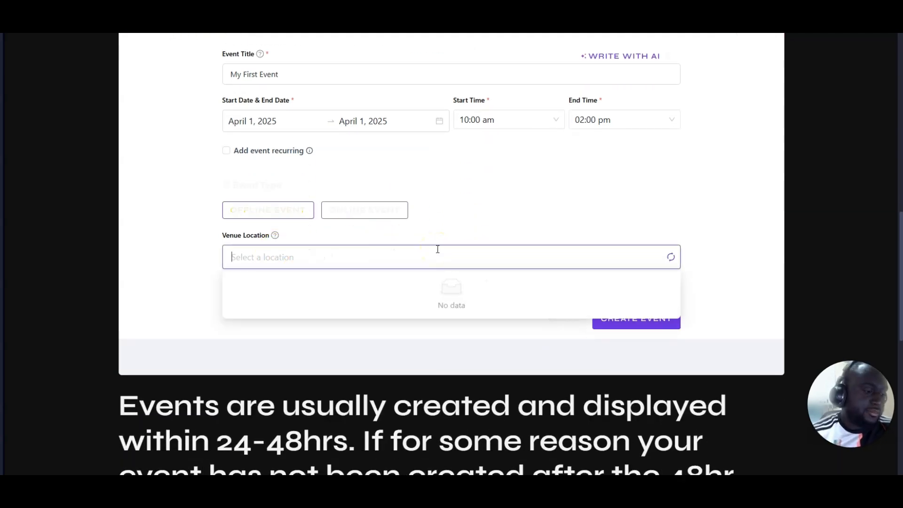
text(SAPA)
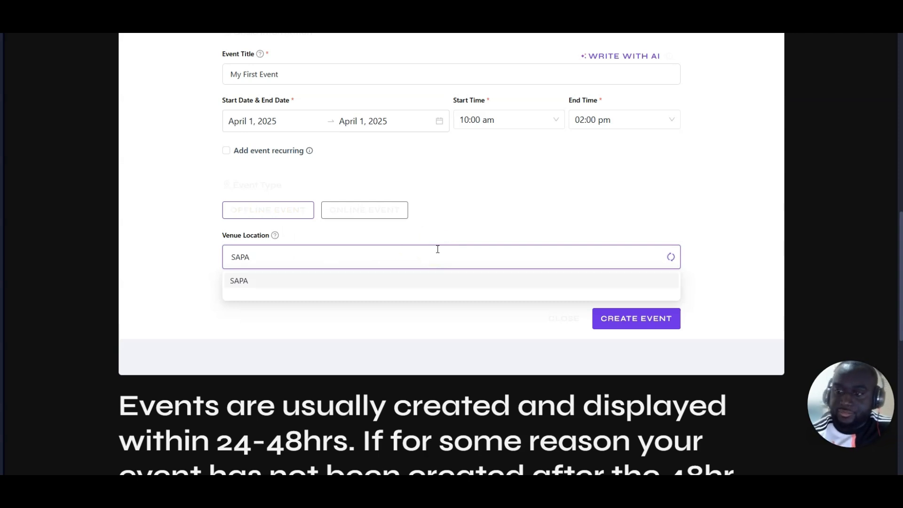
click(320, 281)
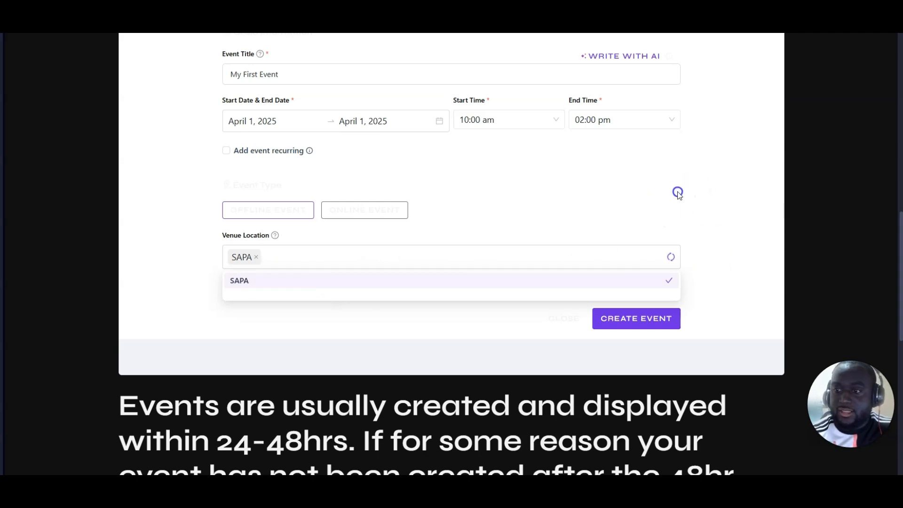
click(678, 200)
Review the entered details, create the event, and bring its Basic Information form into view
scroll(702, 225, up, 2)
scroll(702, 224, up, 3)
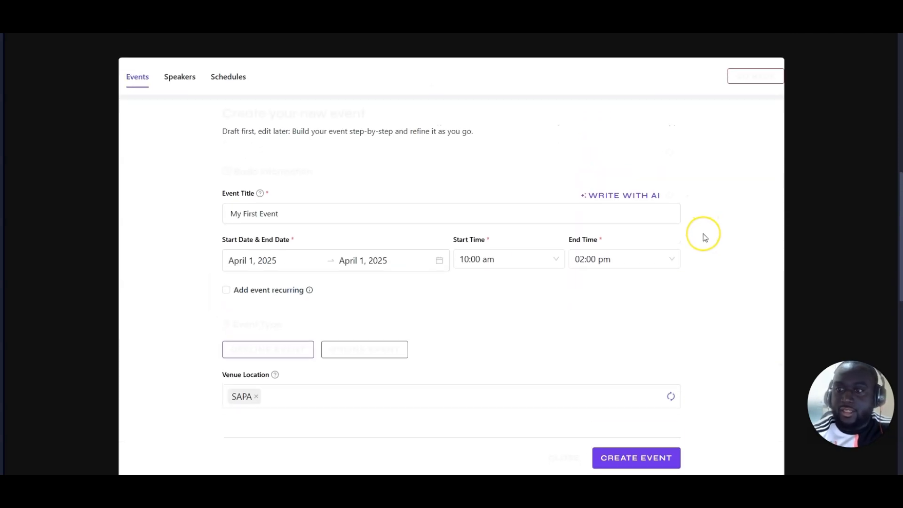
scroll(612, 250, down, 4)
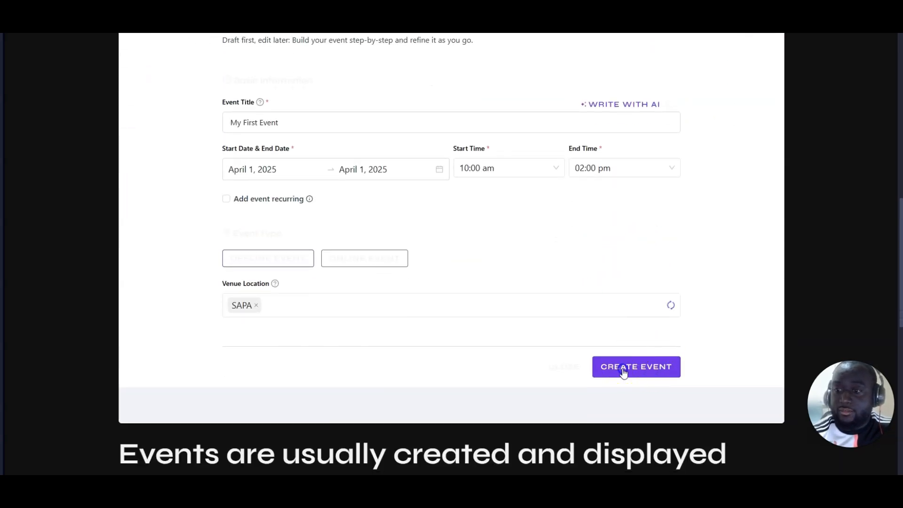
click(624, 372)
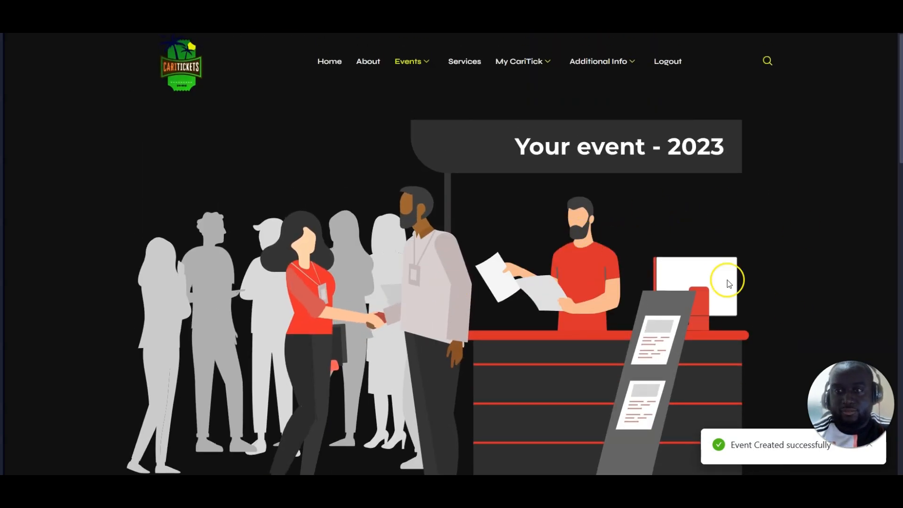
scroll(609, 179, down, 10)
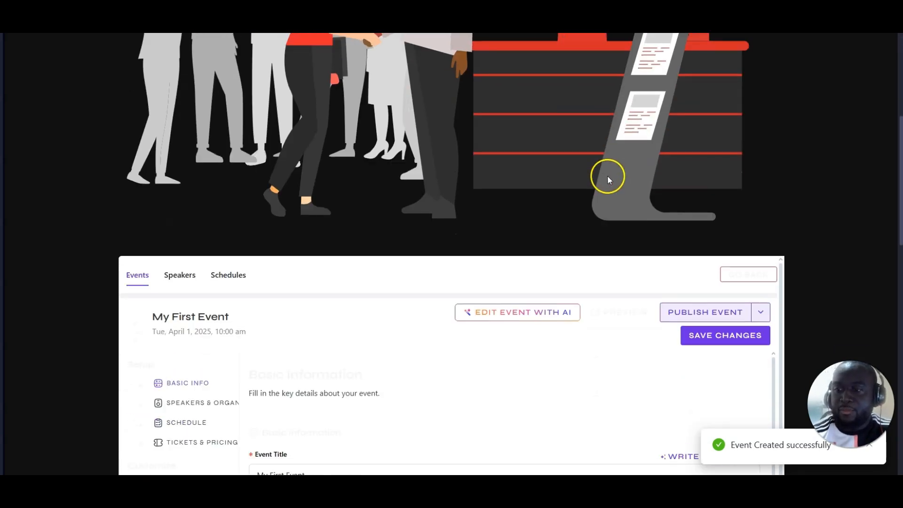
scroll(518, 190, up, 2)
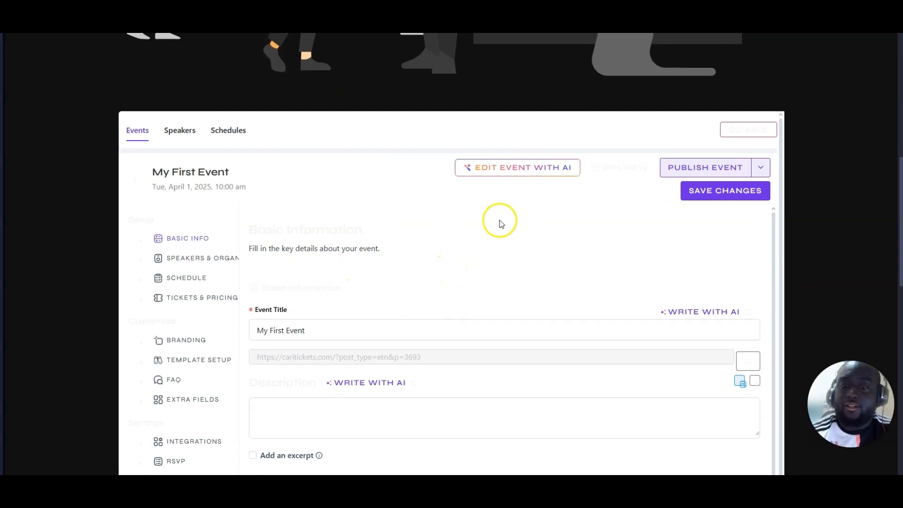
Fill in the event description with "My 1st CariTickets Event"
scroll(494, 230, down, 2)
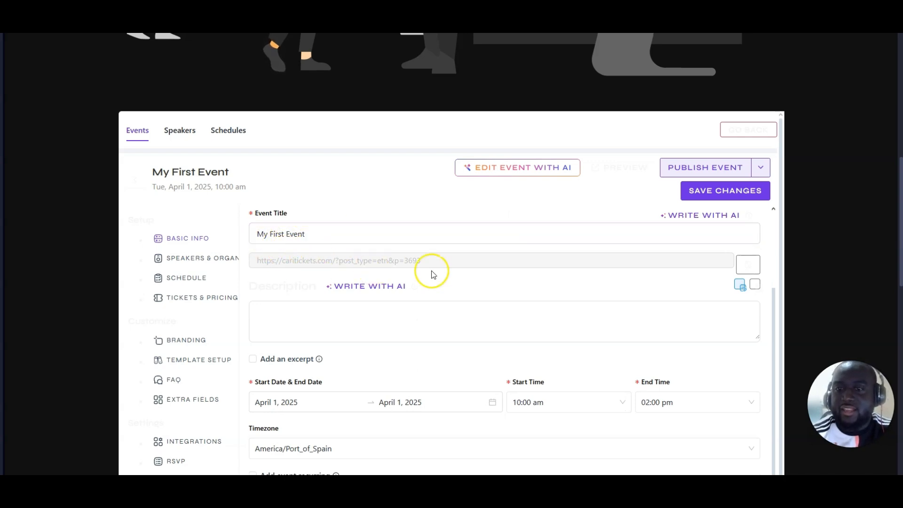
scroll(493, 320, down, 3)
click(352, 257)
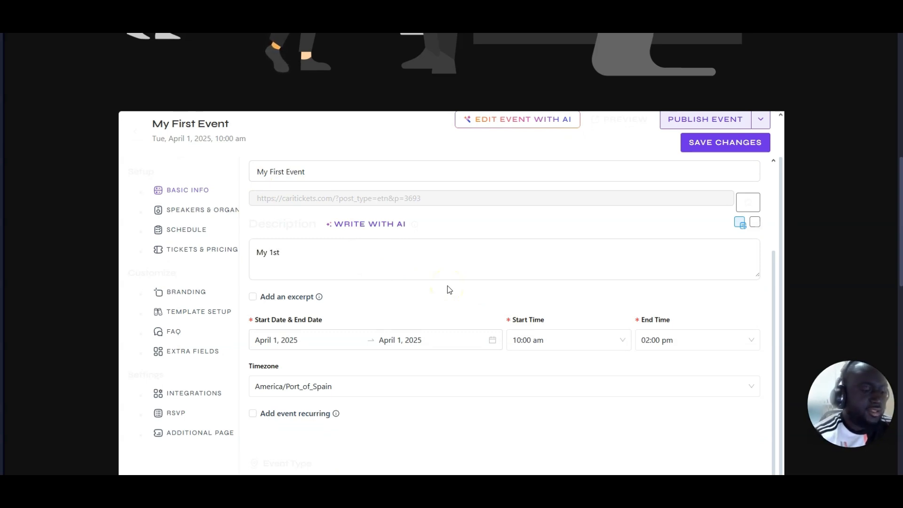
text(My 1st CariTickets )
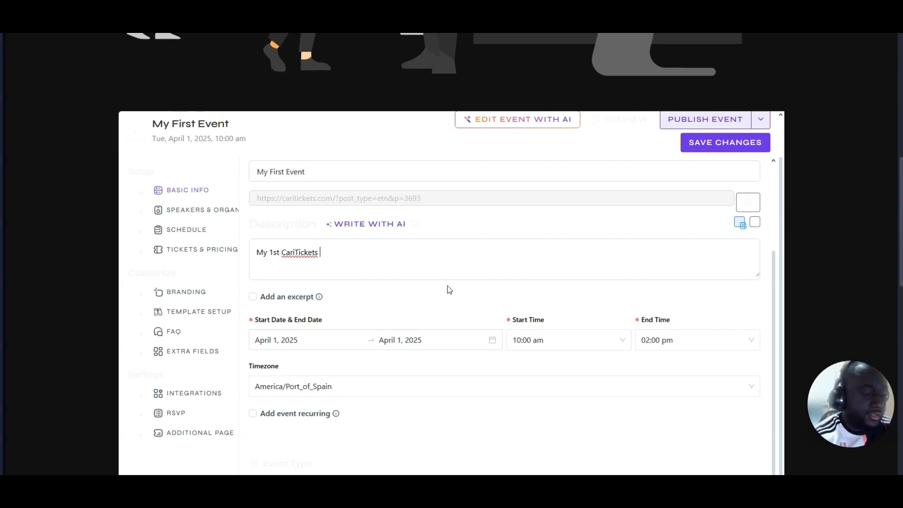
text(Event)
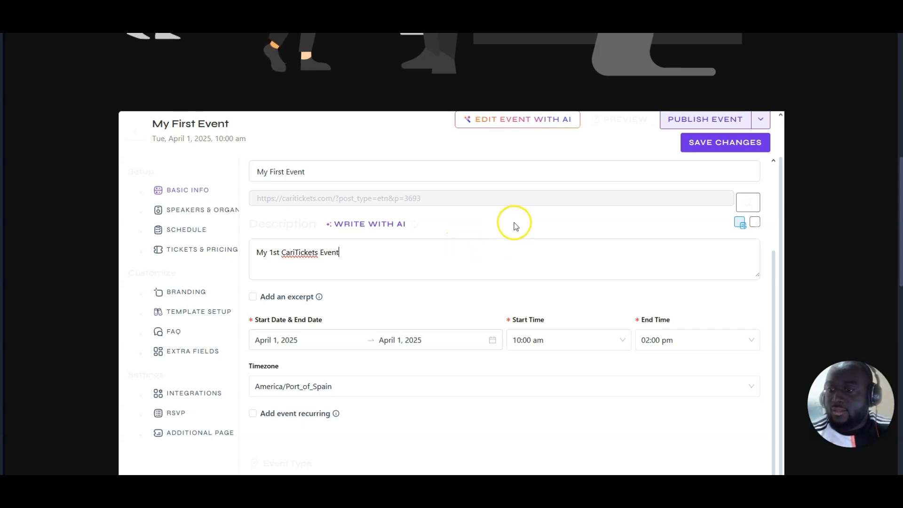
Select the offline event type again and assign the All Inclusive category, adding no tags
scroll(470, 212, down, 1)
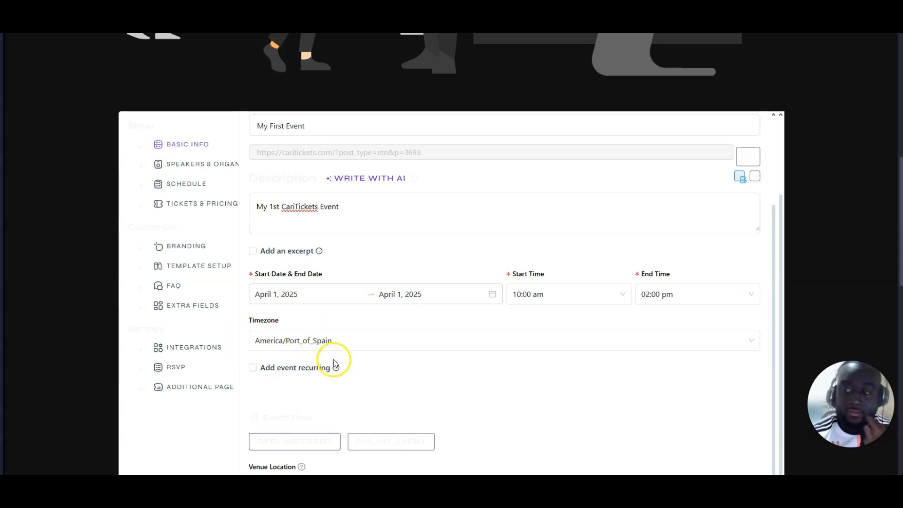
mouse_move(337, 357)
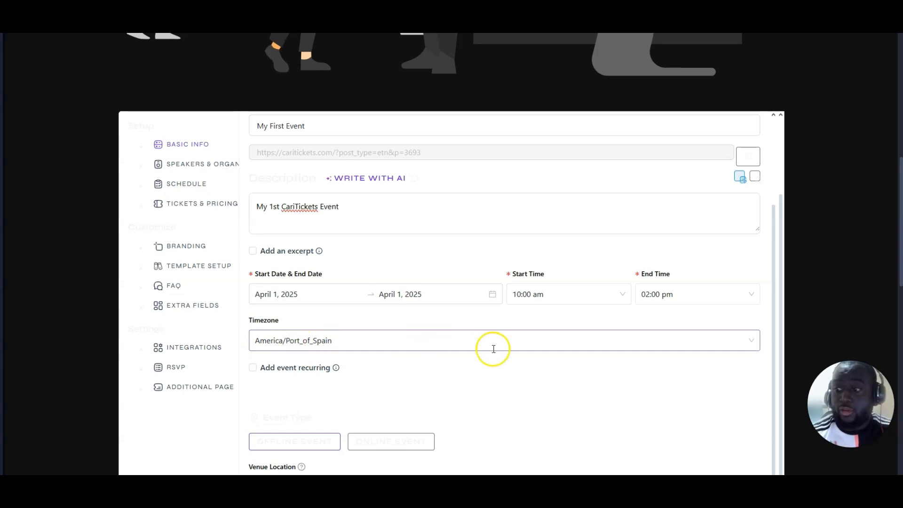
scroll(478, 273, down, 2)
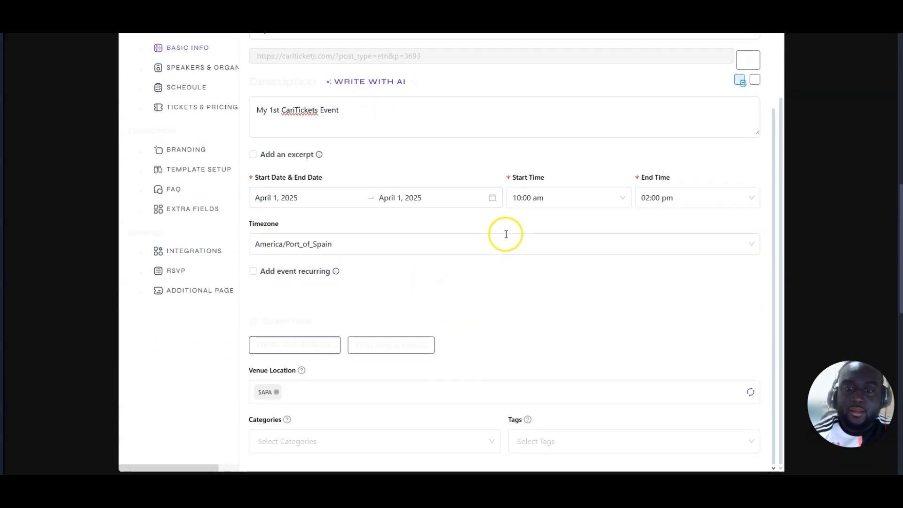
scroll(506, 234, down, 2)
click(296, 250)
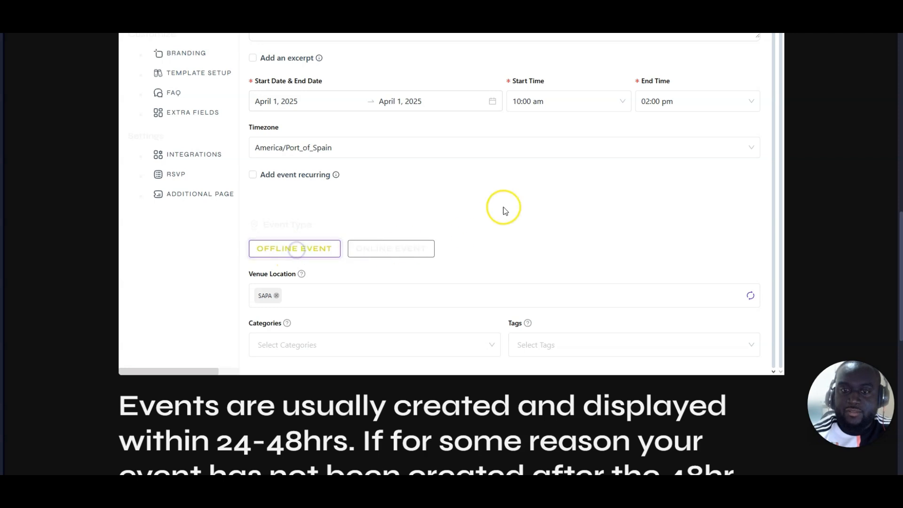
scroll(503, 207, down, 2)
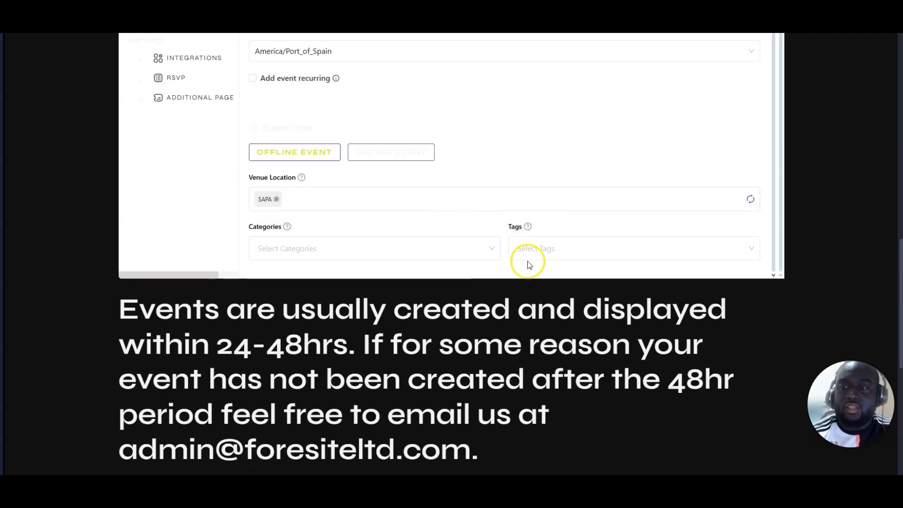
click(433, 248)
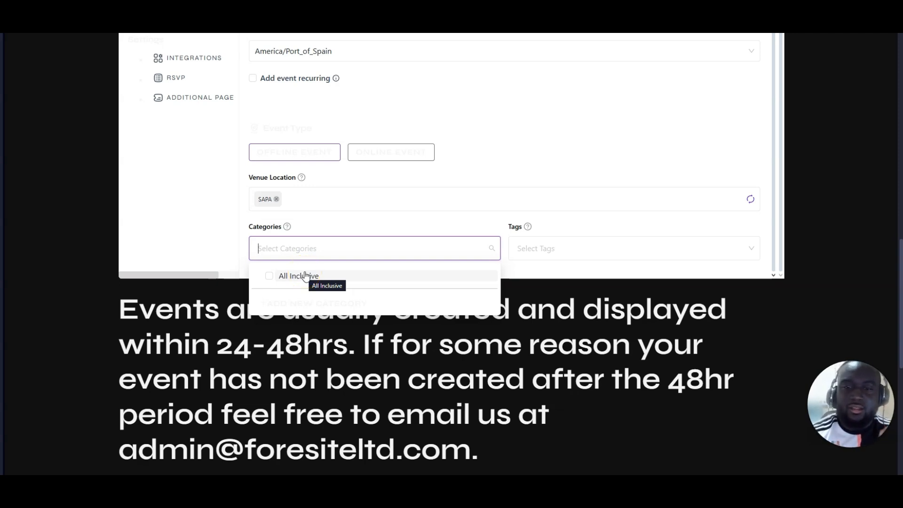
click(303, 278)
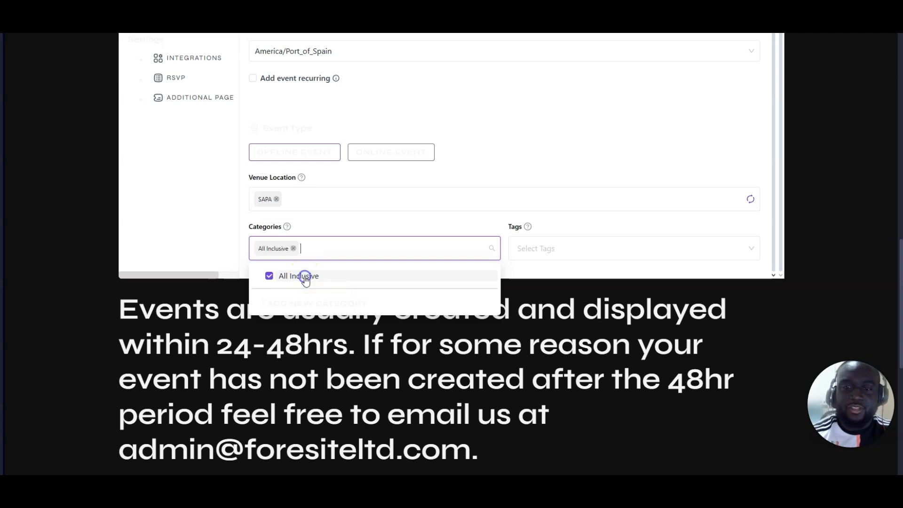
click(616, 138)
click(606, 252)
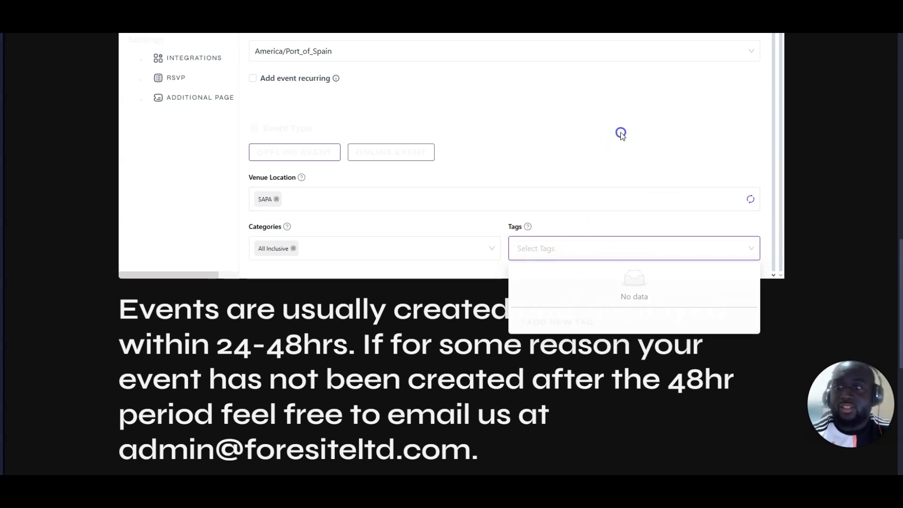
click(621, 134)
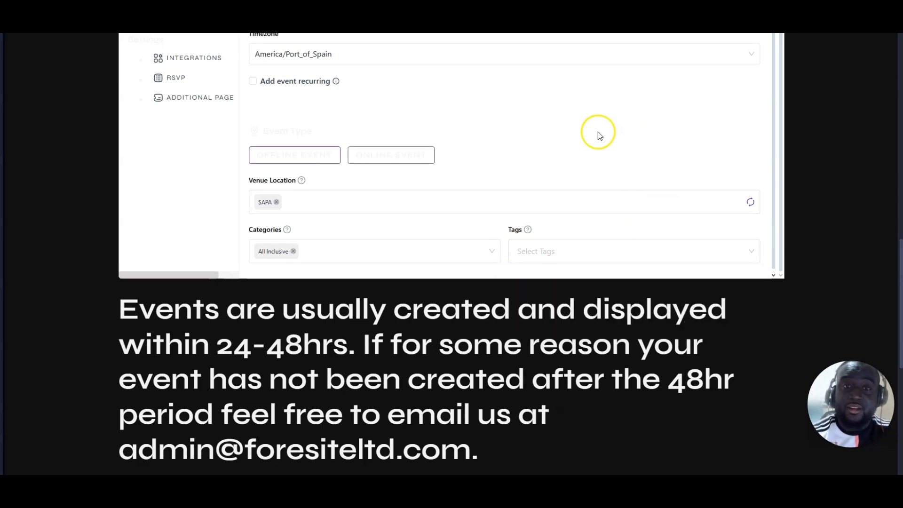
Save the changes made to the event's basic information
scroll(597, 133, up, 5)
scroll(745, 149, up, 3)
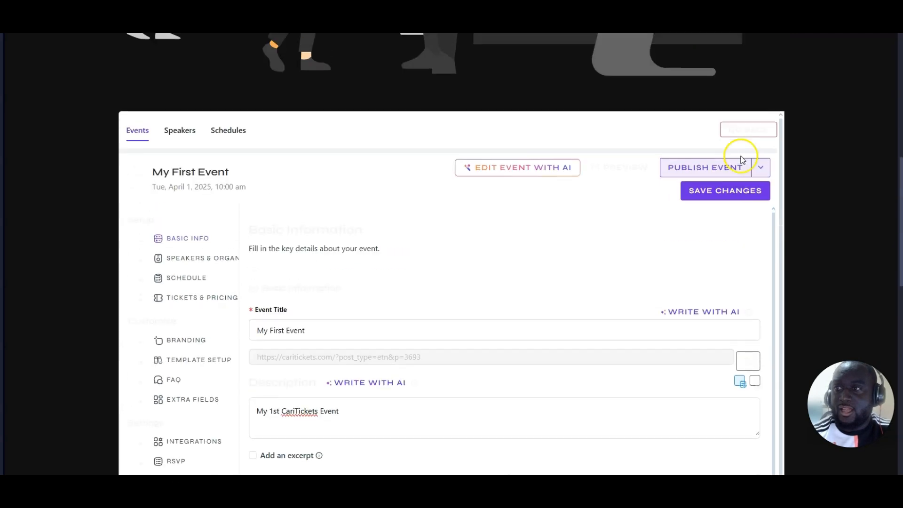
click(712, 199)
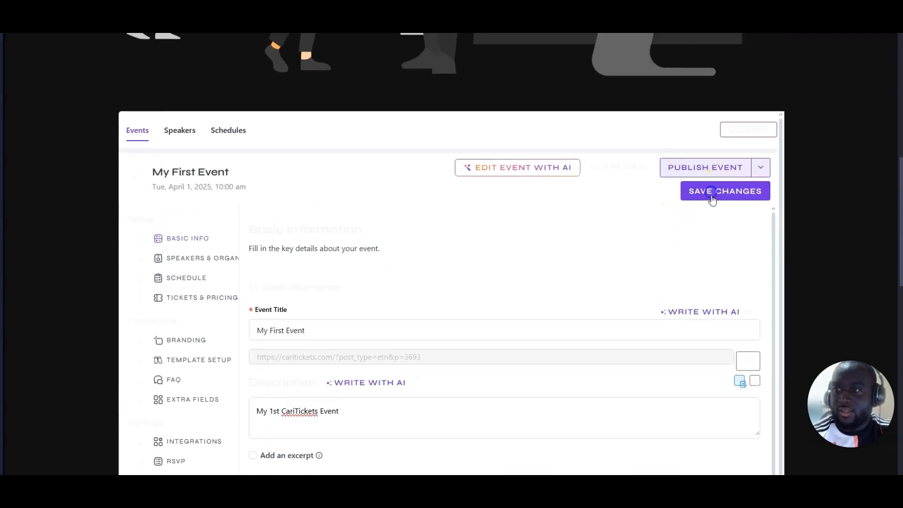
Examine the saved Basic Information form, from the title and description down to the venue, categories and tags
scroll(722, 224, up, 9)
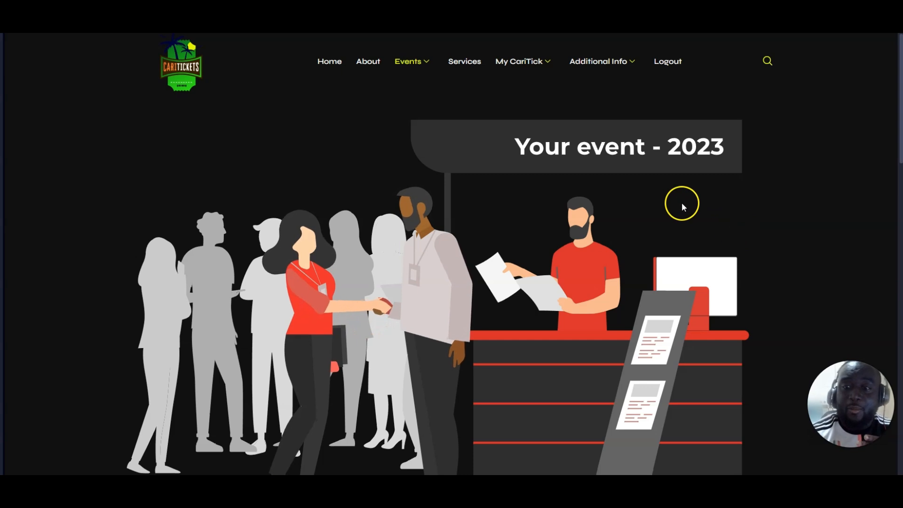
scroll(668, 168, down, 5)
scroll(667, 169, down, 5)
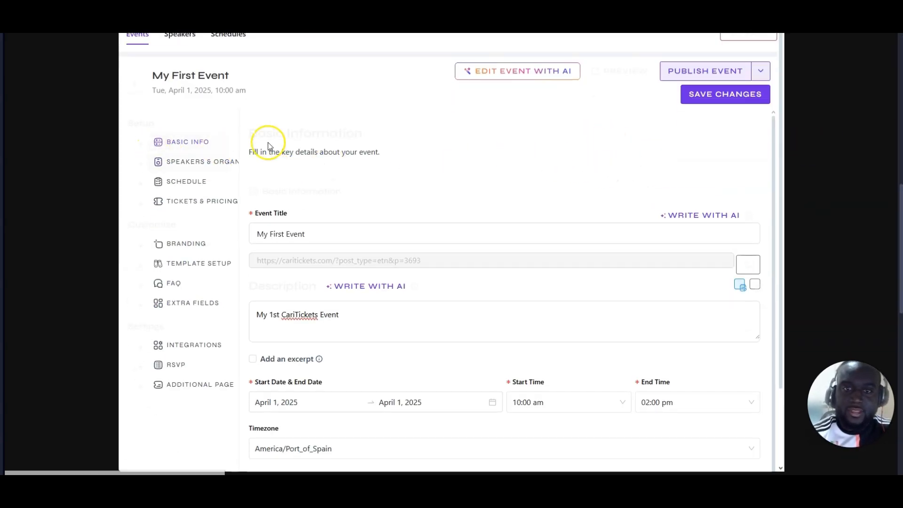
scroll(493, 224, down, 1)
scroll(507, 245, down, 4)
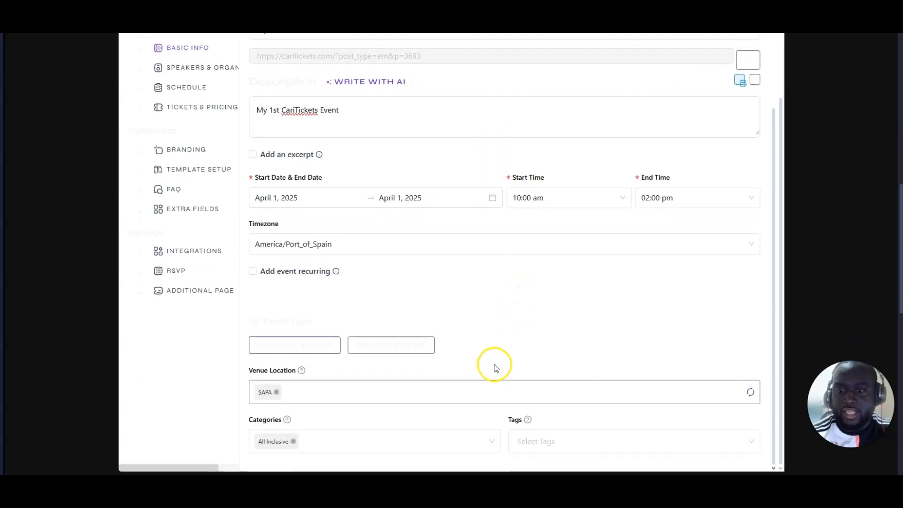
scroll(540, 311, up, 3)
scroll(544, 303, up, 2)
scroll(534, 179, down, 2)
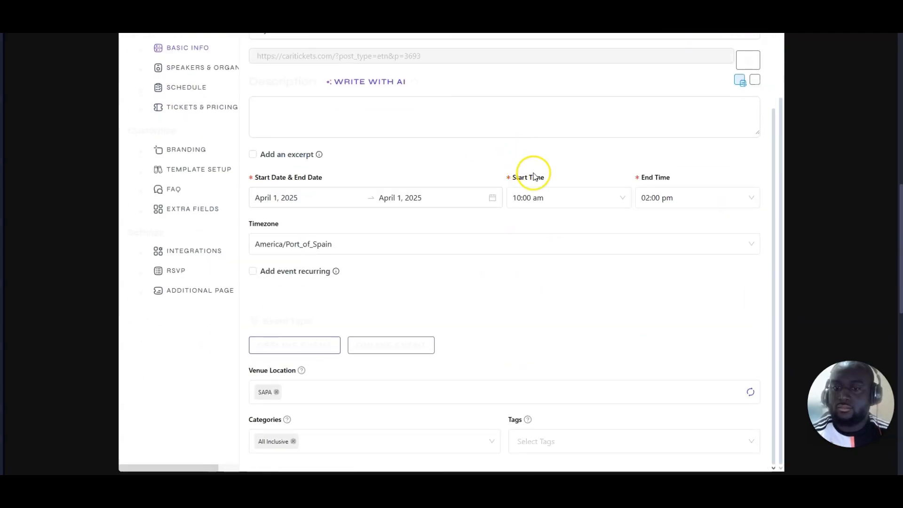
scroll(538, 182, up, 2)
scroll(278, 87, up, 2)
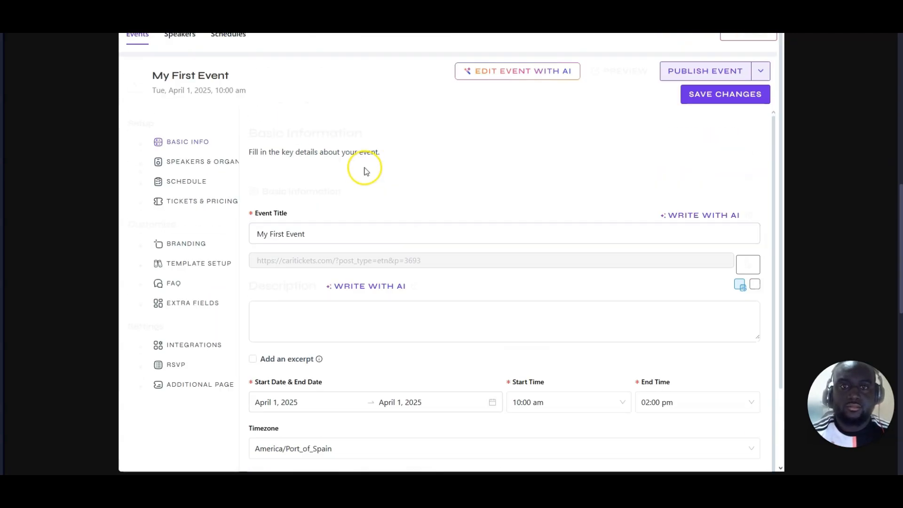
Open the form for adding a new event speaker to view its fields, and close it without adding one
click(194, 163)
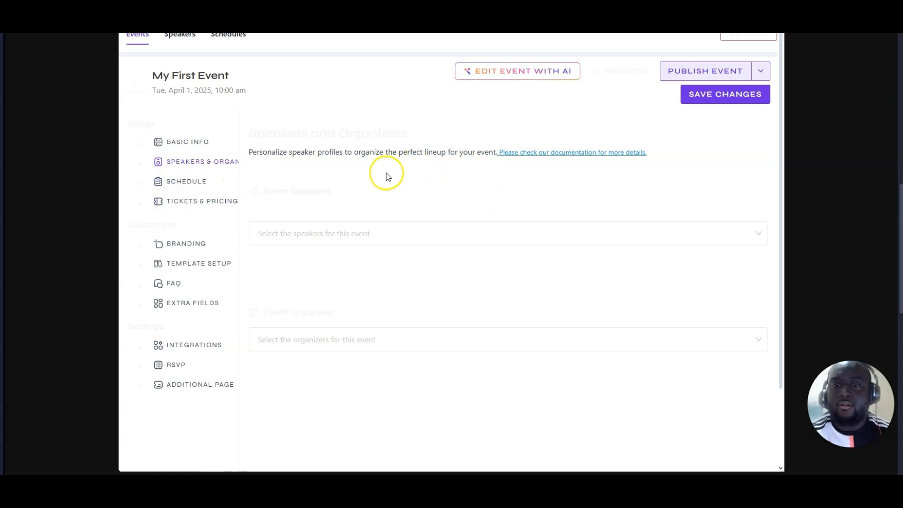
click(335, 234)
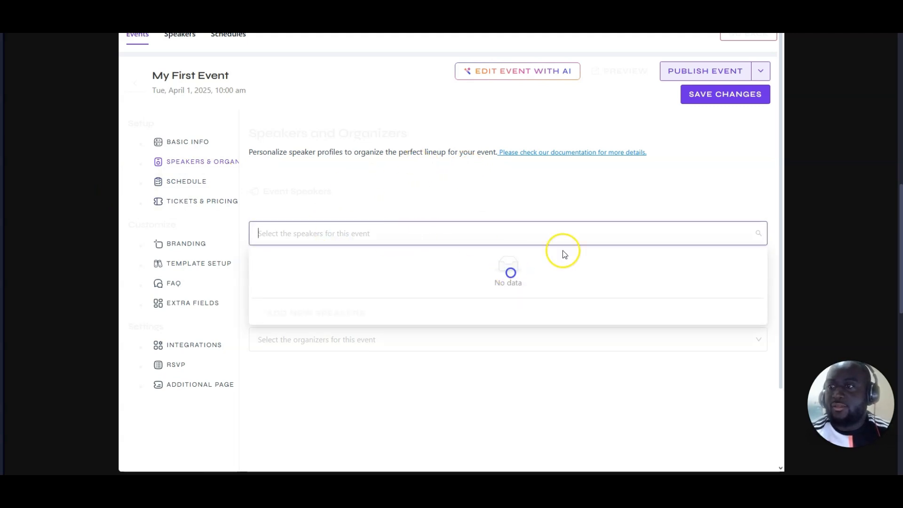
click(322, 316)
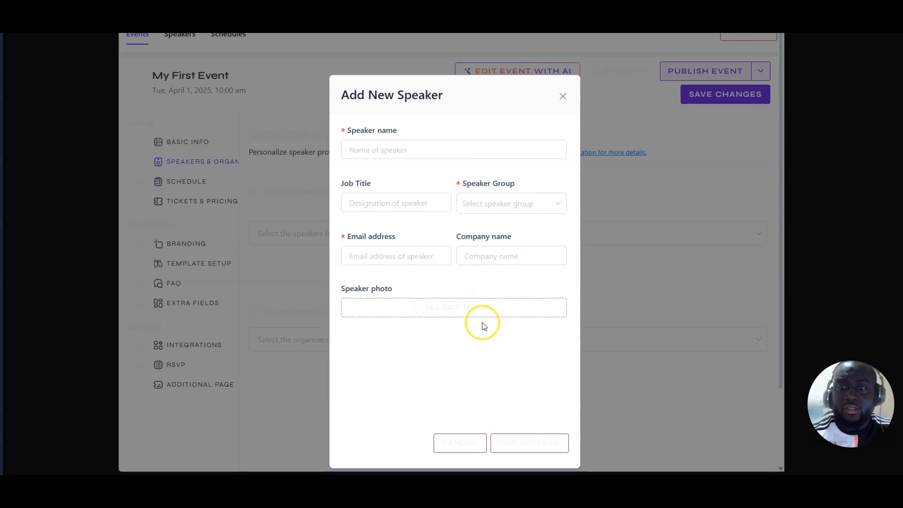
click(564, 98)
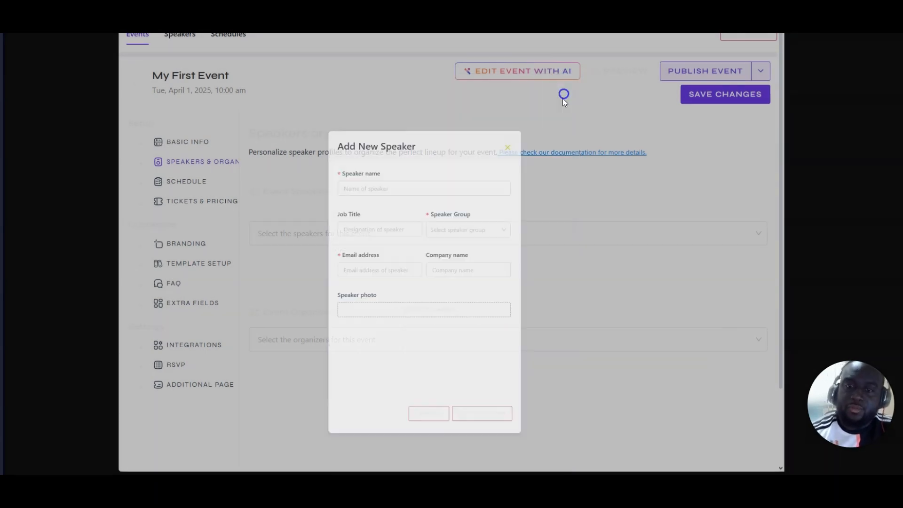
View the form for adding a new organizer, close it without adding one, and look at the Schedule section
click(414, 341)
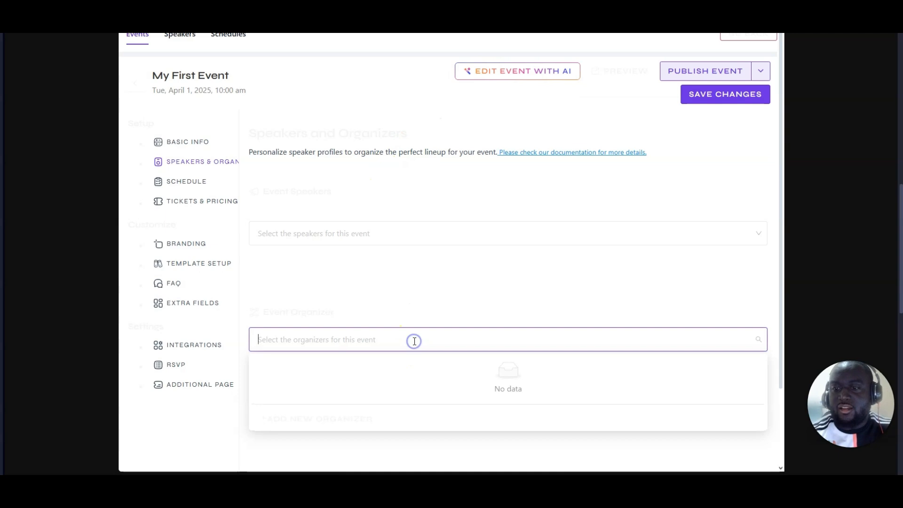
click(303, 420)
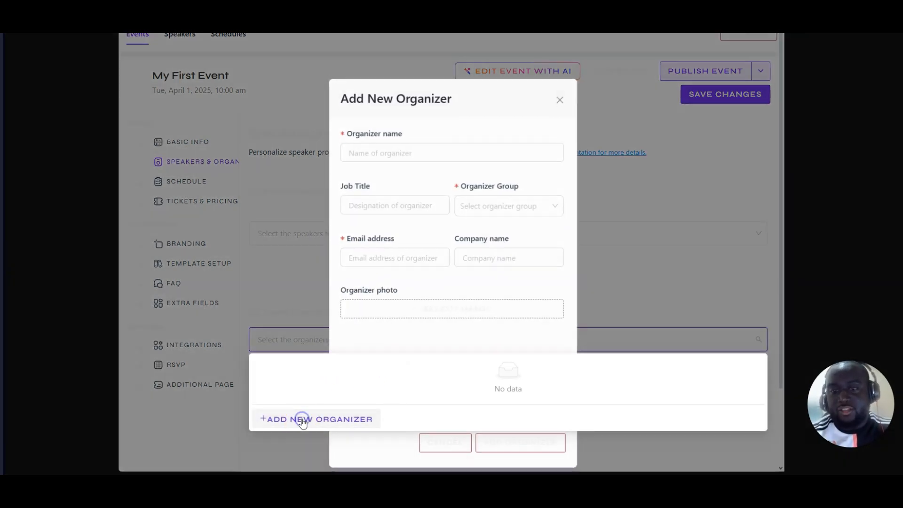
click(405, 148)
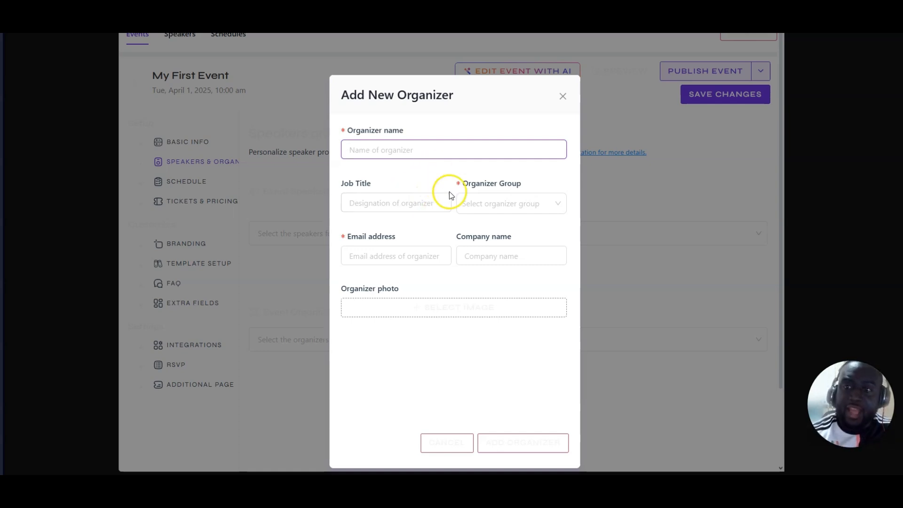
click(562, 95)
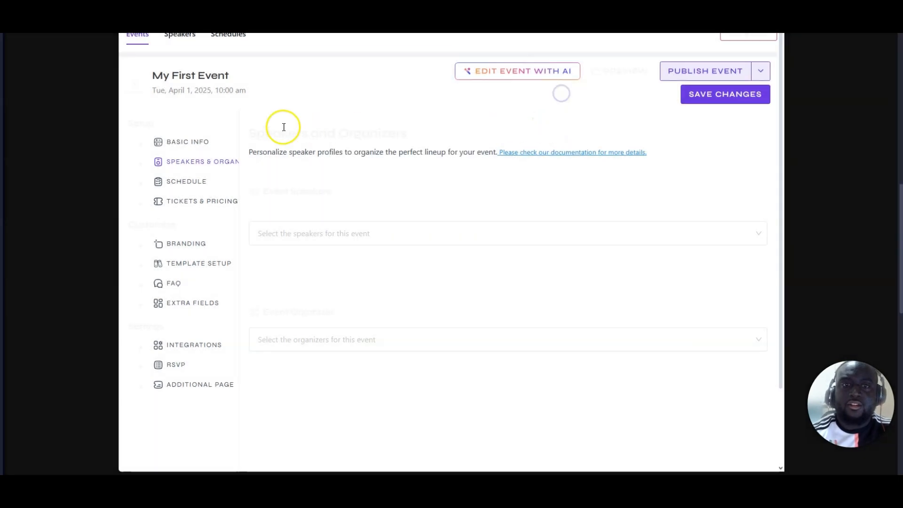
click(188, 182)
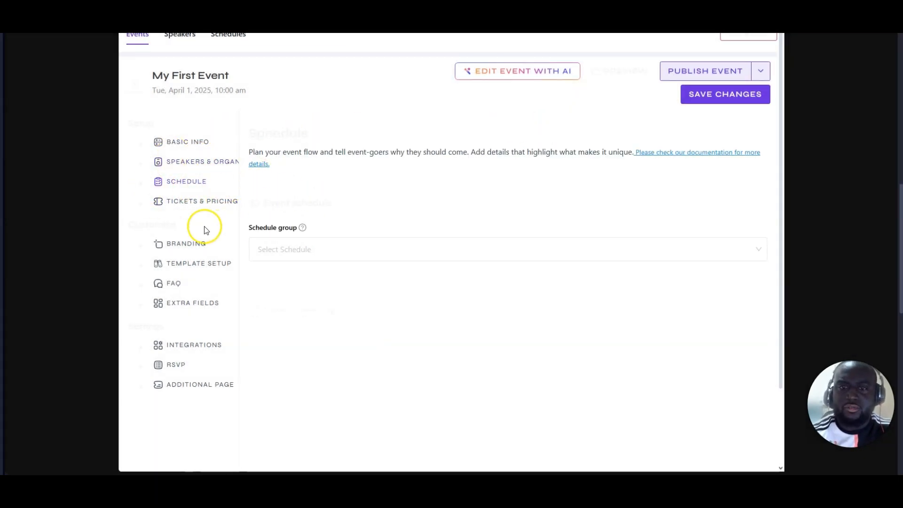
Start a new ticket for the event named General with a ticket price of 50
click(188, 206)
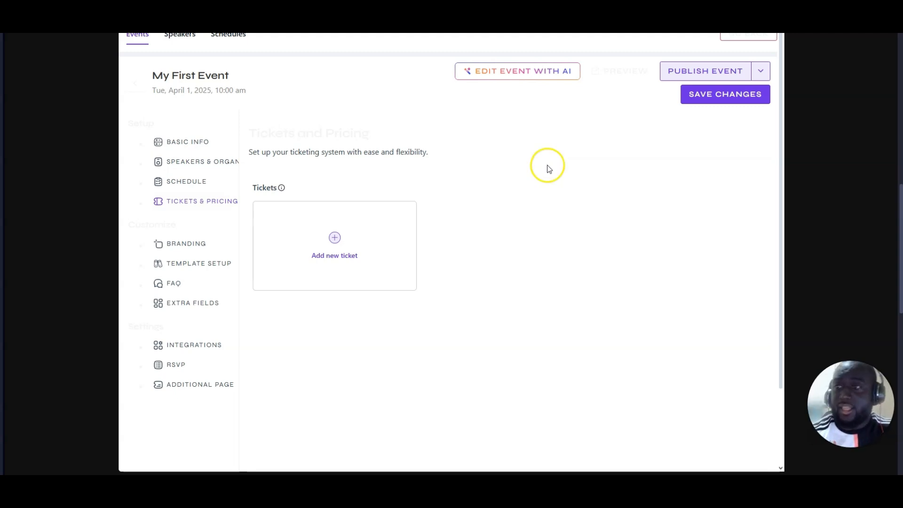
click(344, 240)
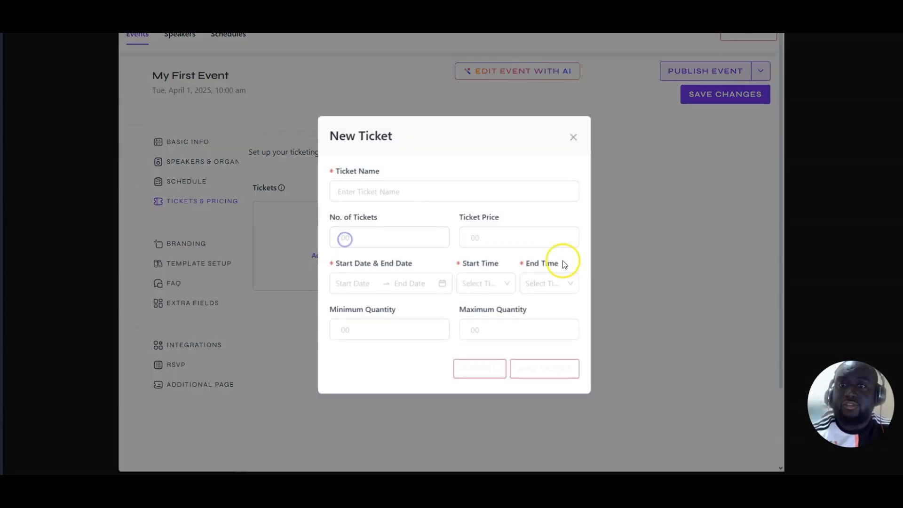
click(443, 190)
text(General)
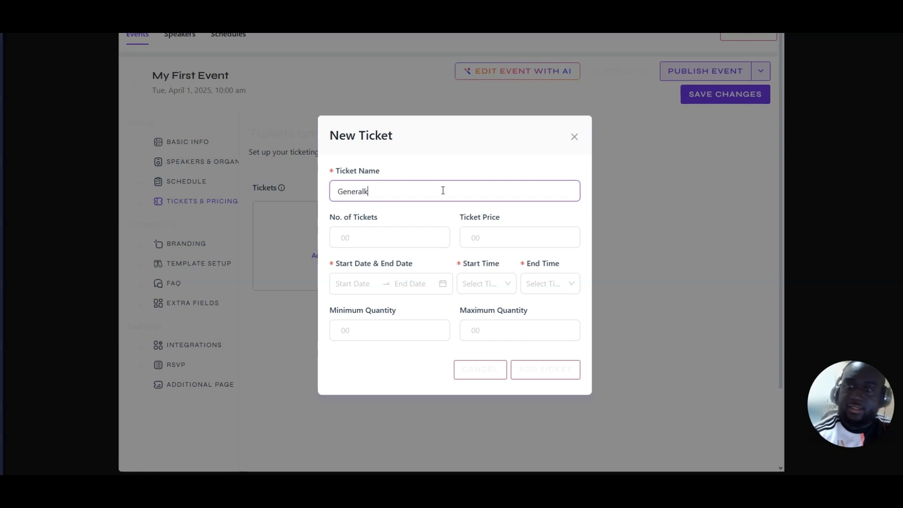
click(489, 239)
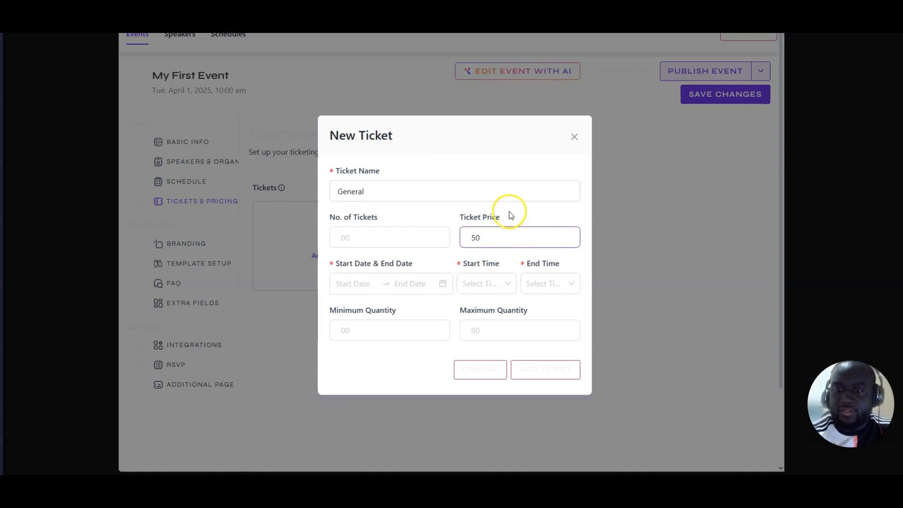
Set the General ticket's sale period from March 17, 2025 to April 2, 2025, with start and end times of 12:00 am
click(354, 284)
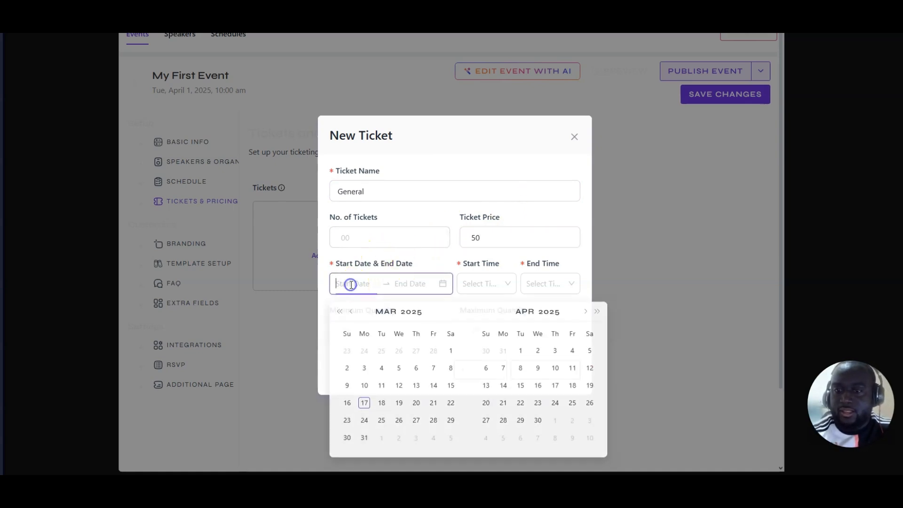
click(365, 406)
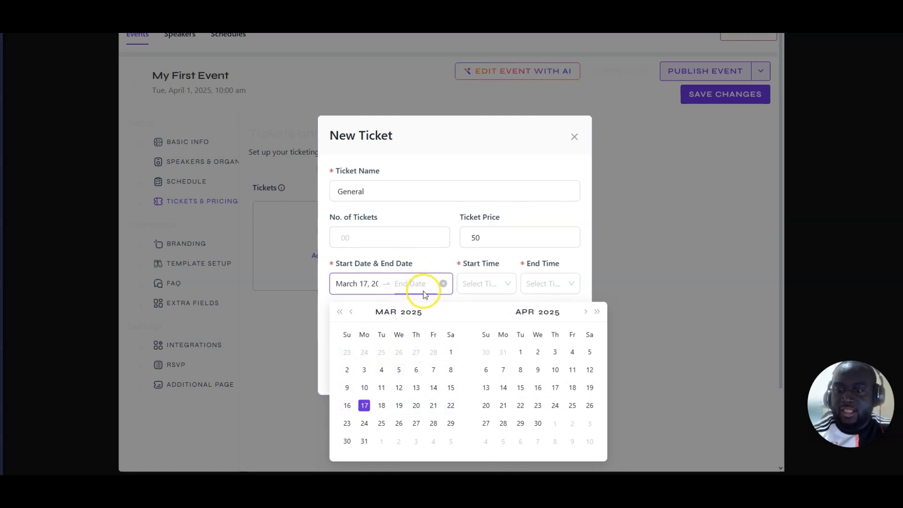
click(538, 353)
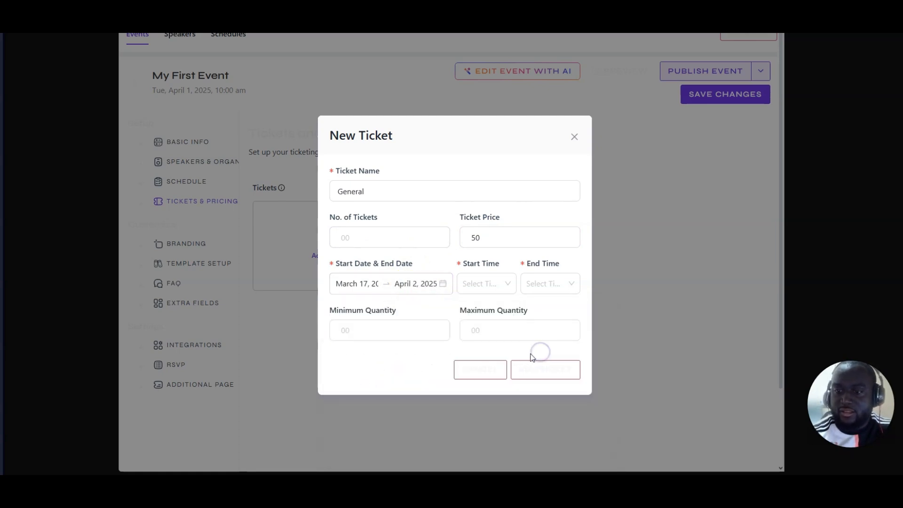
click(512, 290)
click(483, 308)
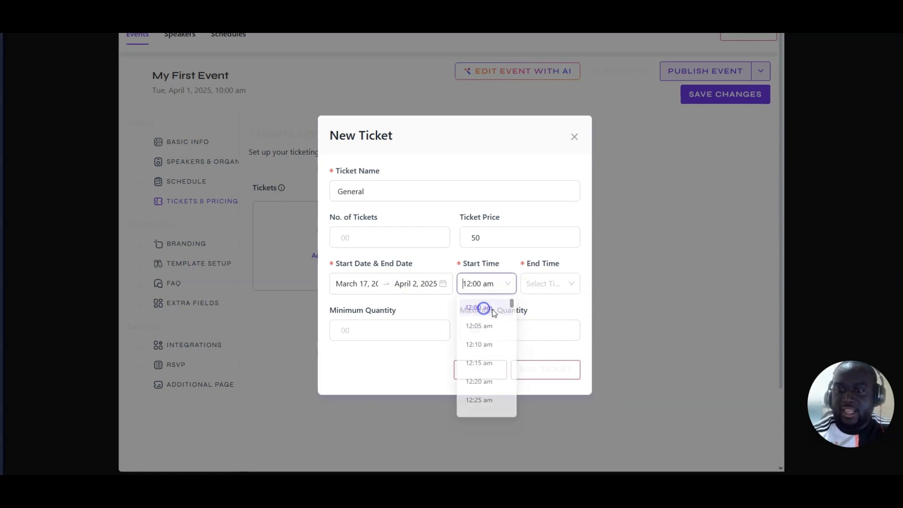
click(546, 283)
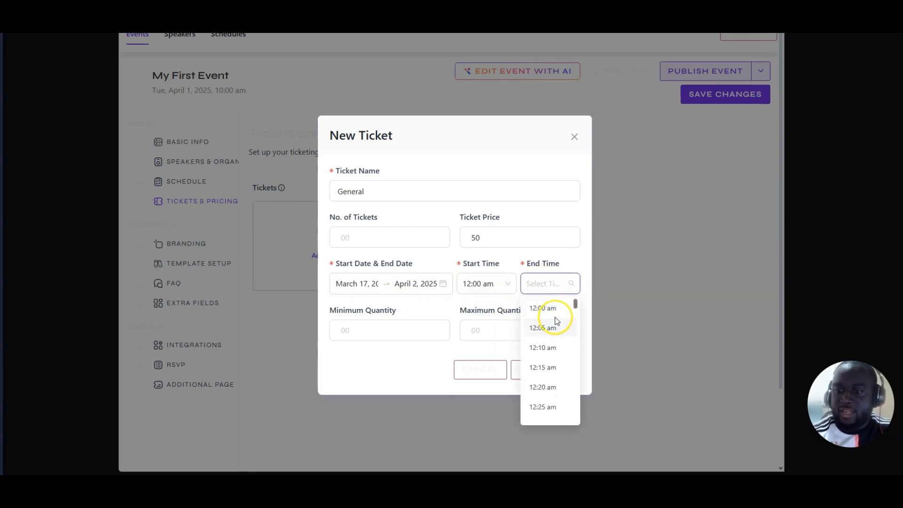
click(547, 308)
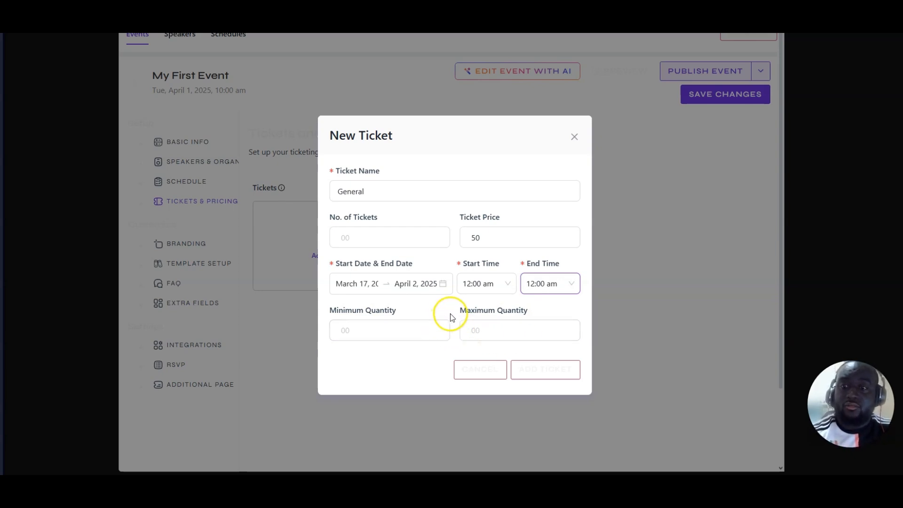
Set the ticket's minimum quantity to 1 and maximum quantity to 5, add the ticket, and save the event
click(500, 329)
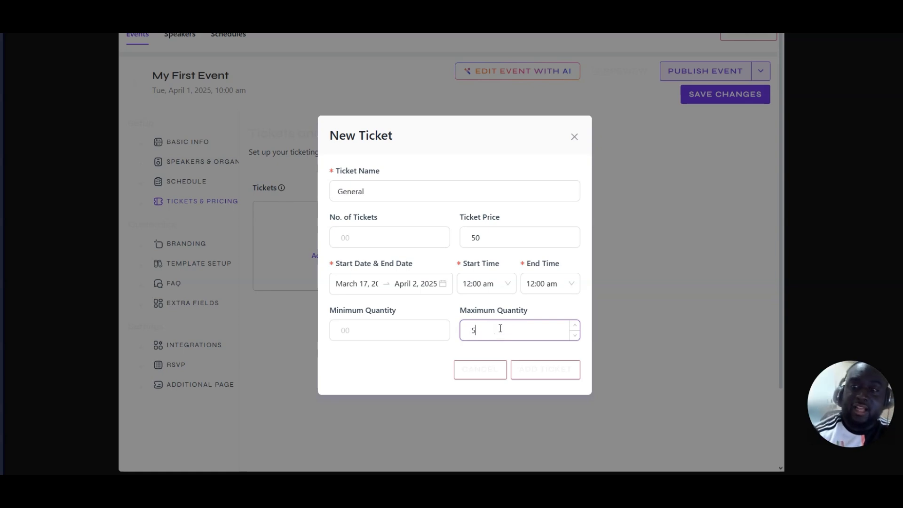
click(378, 327)
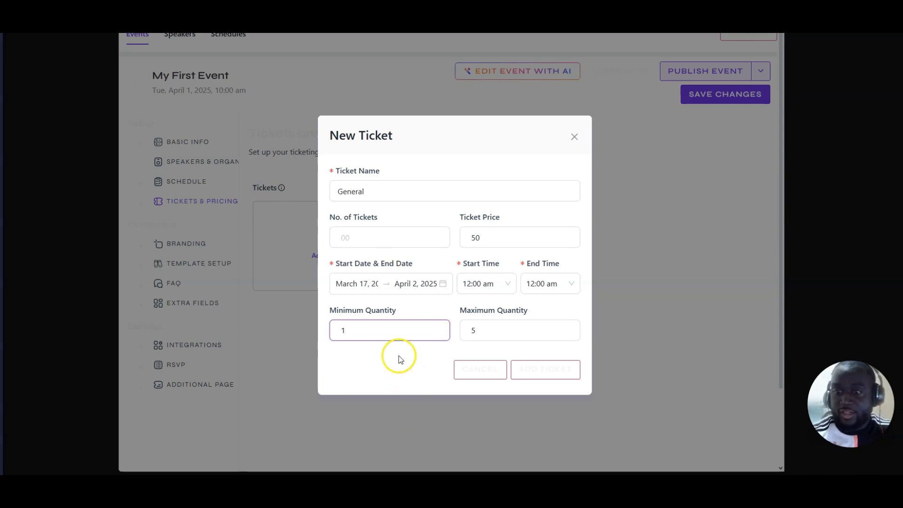
click(546, 370)
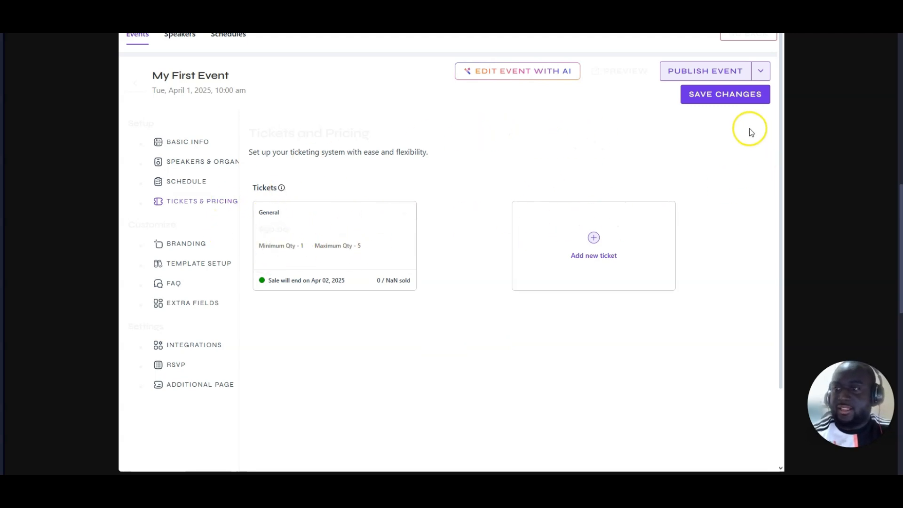
click(715, 96)
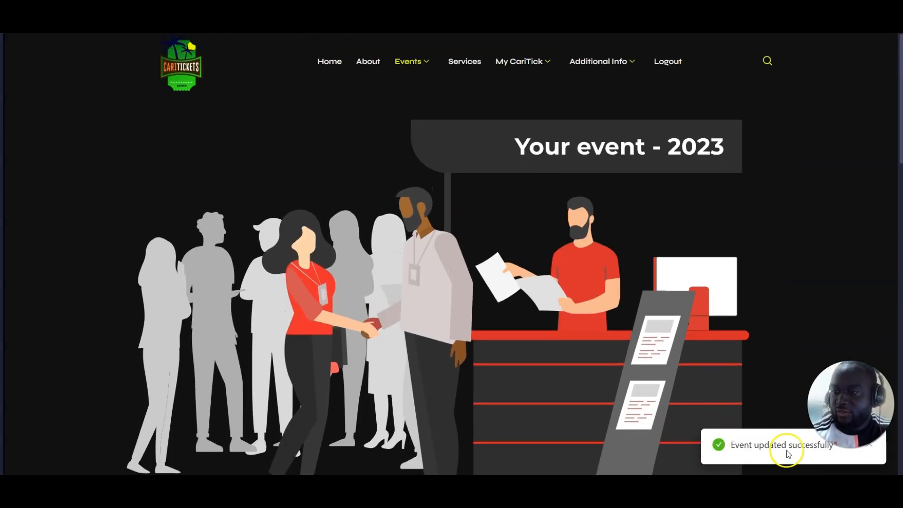
Set the event logo in the Branding section to the CariTickets-Png.png image from the media library
scroll(529, 155, down, 6)
scroll(529, 155, down, 5)
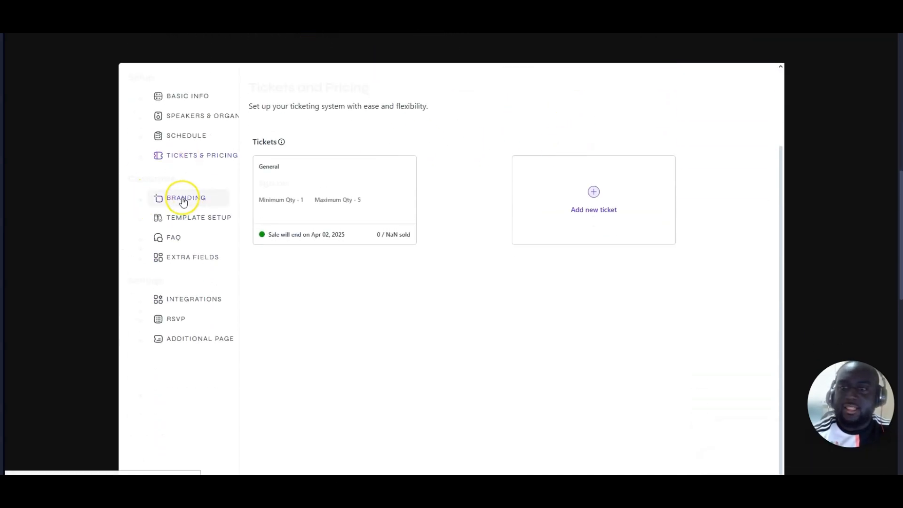
click(183, 200)
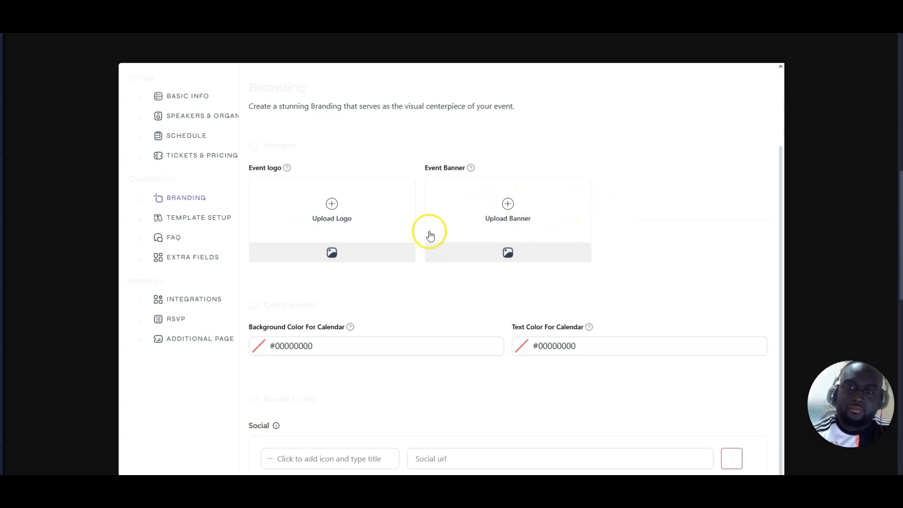
click(343, 203)
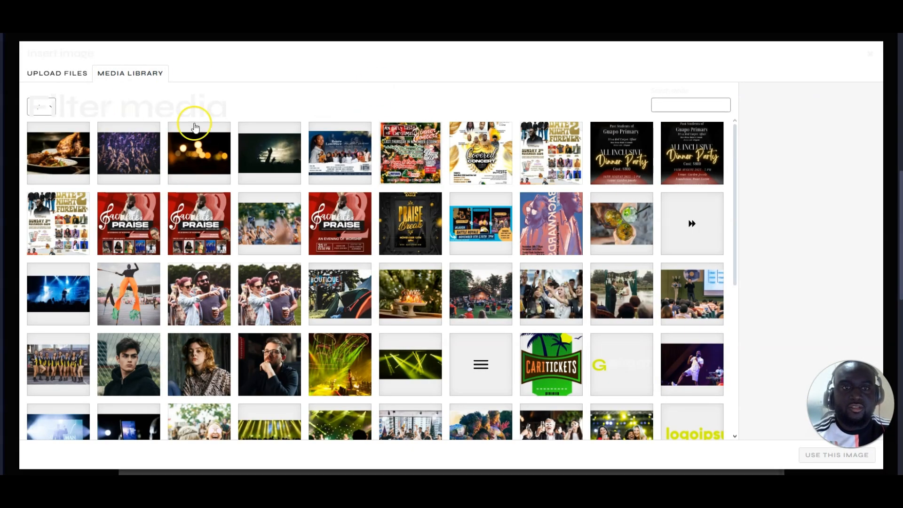
scroll(240, 188, down, 3)
scroll(240, 189, down, 2)
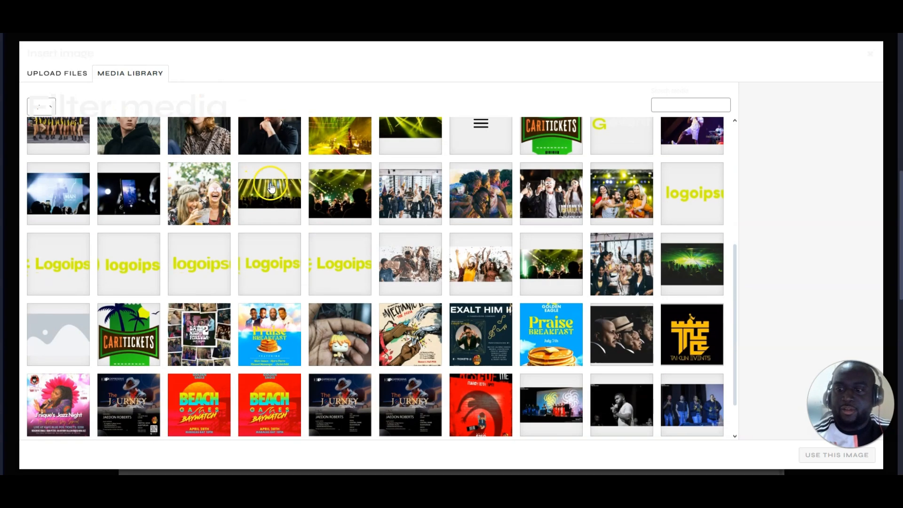
scroll(453, 187, up, 2)
scroll(286, 320, down, 1)
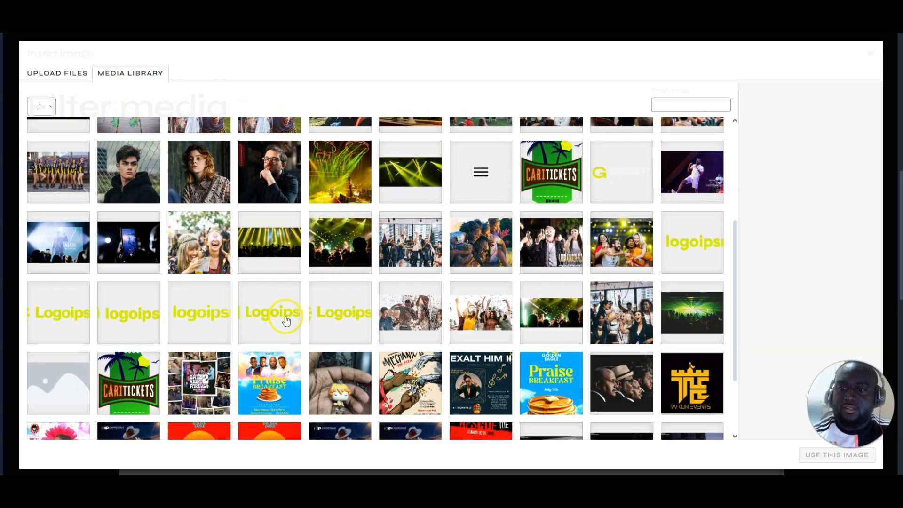
click(118, 388)
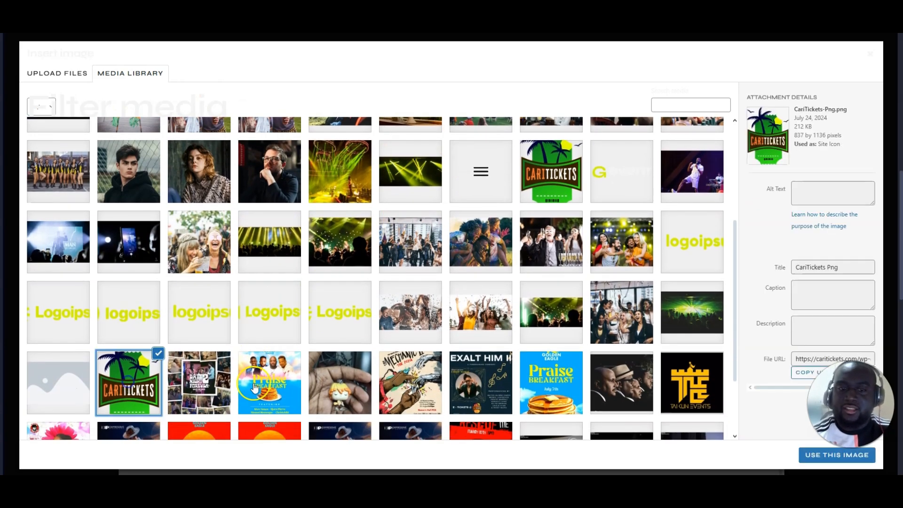
click(804, 459)
Set the event banner to the media library photo of a raised hand over a dark concert crowd, and save the event
click(503, 224)
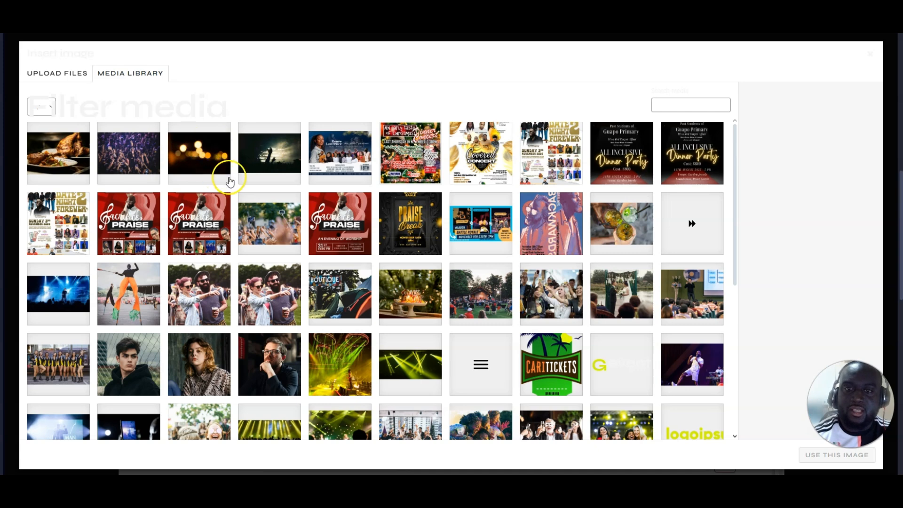
click(291, 149)
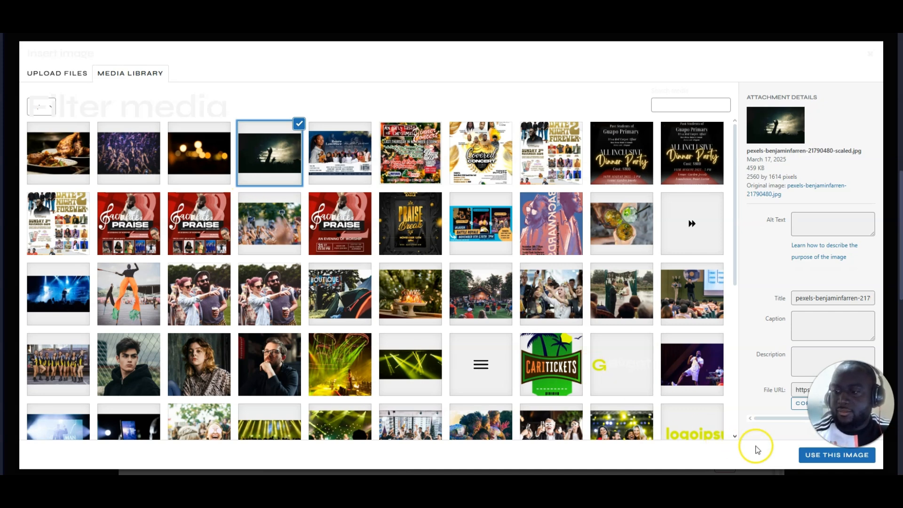
click(797, 456)
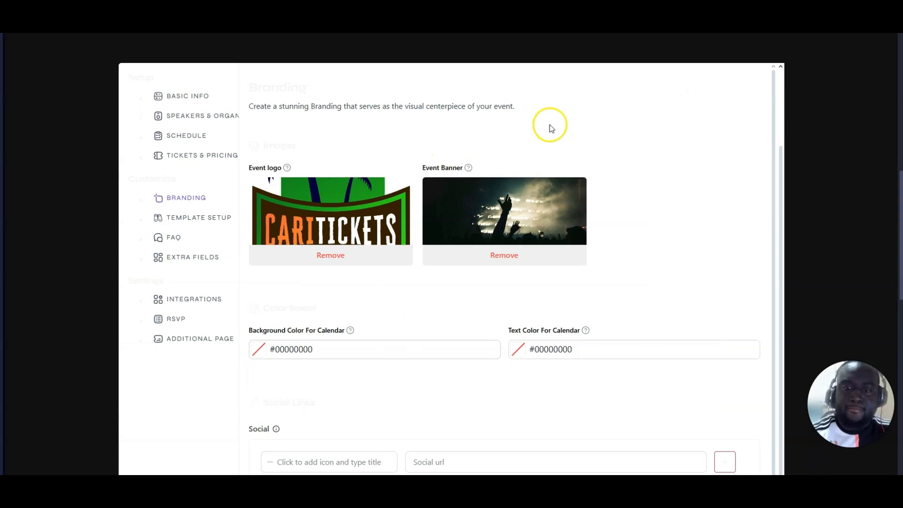
scroll(469, 162, up, 3)
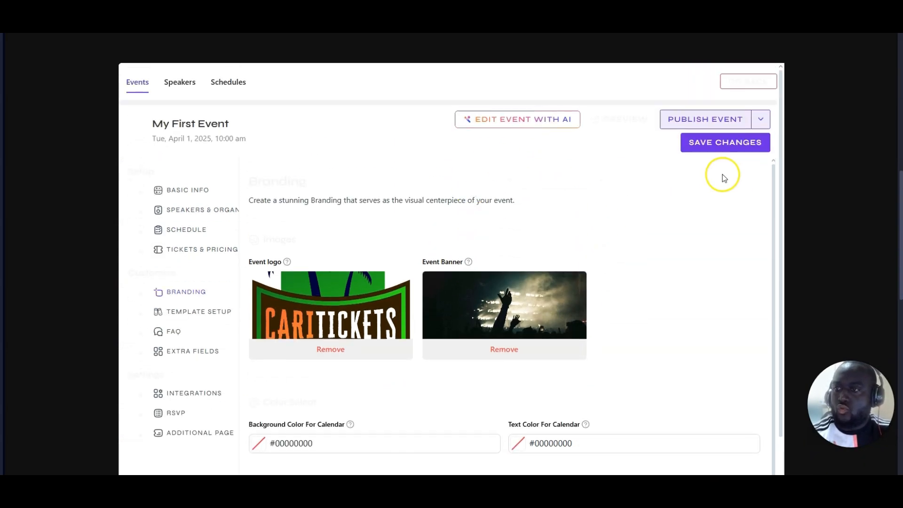
click(717, 150)
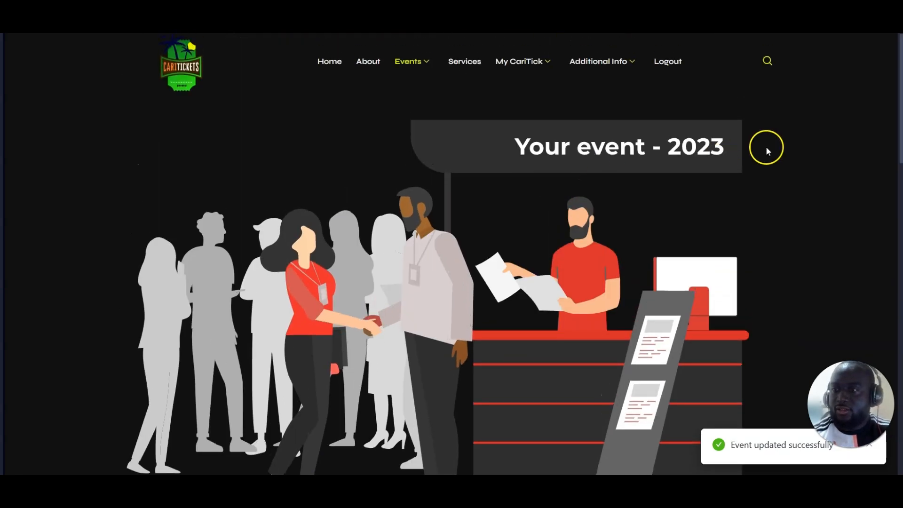
Examine the Template Setup section's landing page, event certificate and event ticket template options
scroll(766, 148, down, 12)
scroll(485, 162, up, 2)
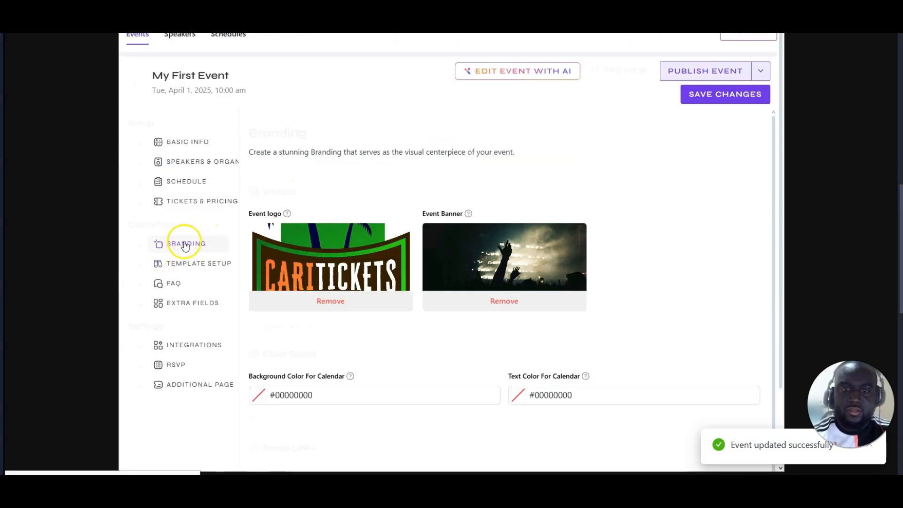
click(200, 263)
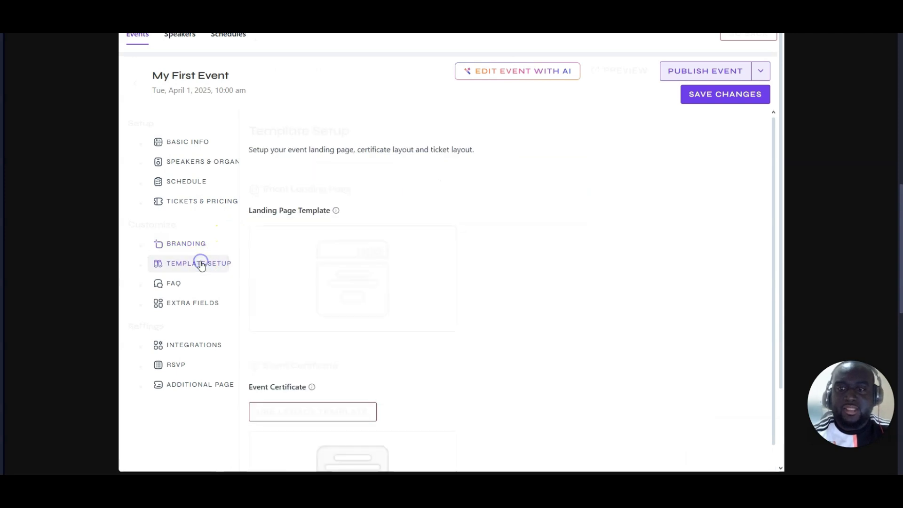
scroll(470, 141, down, 5)
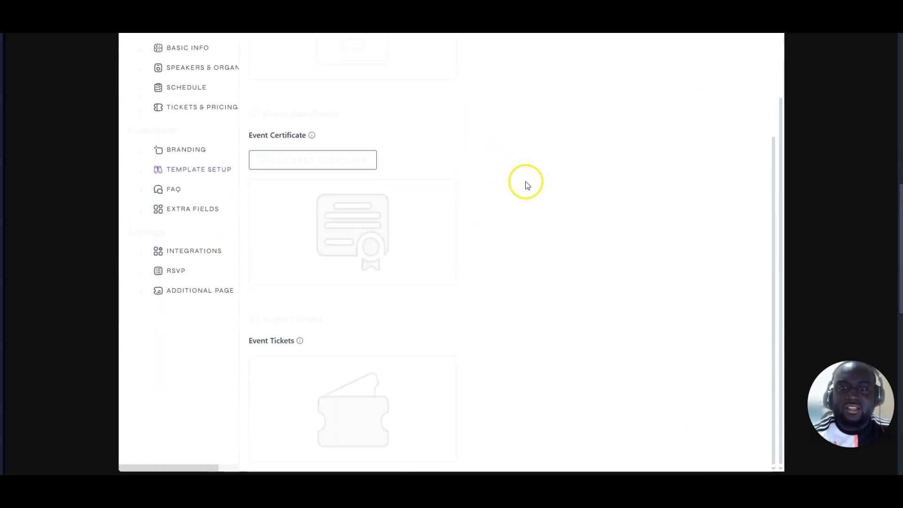
scroll(568, 266, up, 4)
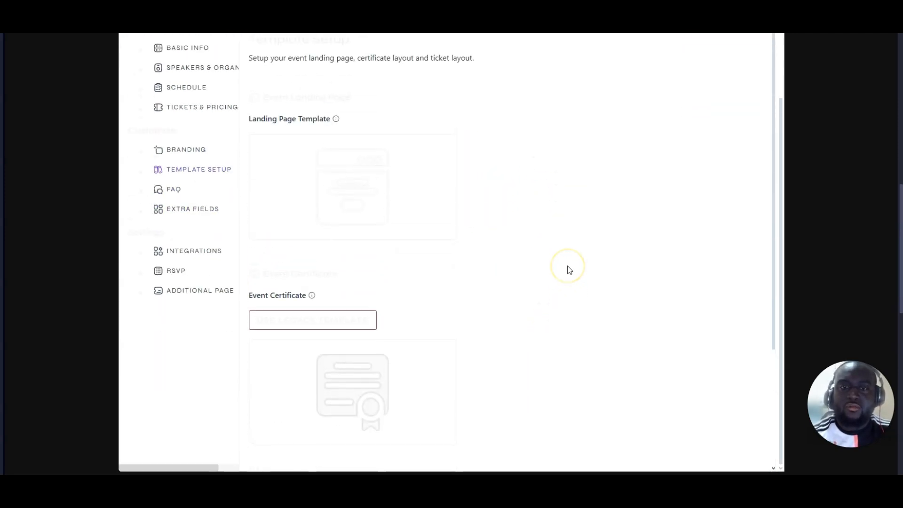
scroll(501, 151, down, 3)
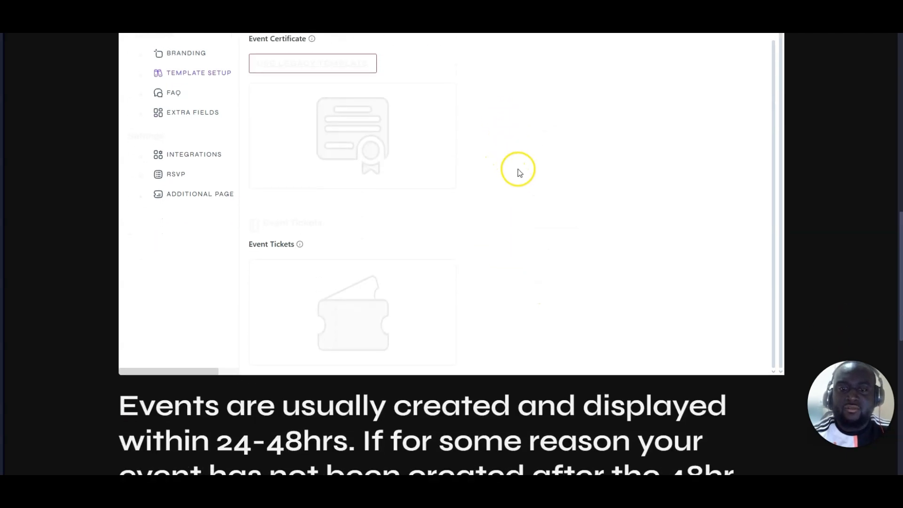
scroll(532, 268, up, 3)
scroll(570, 187, up, 3)
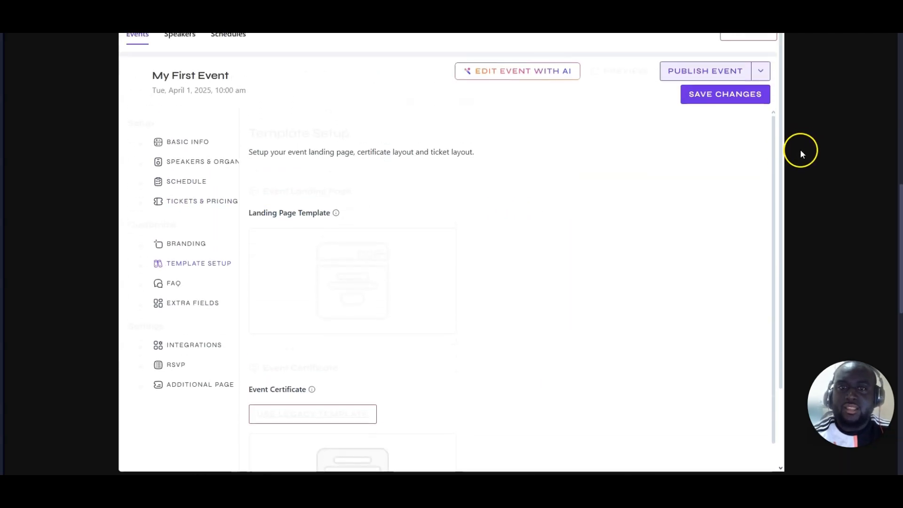
scroll(540, 198, down, 3)
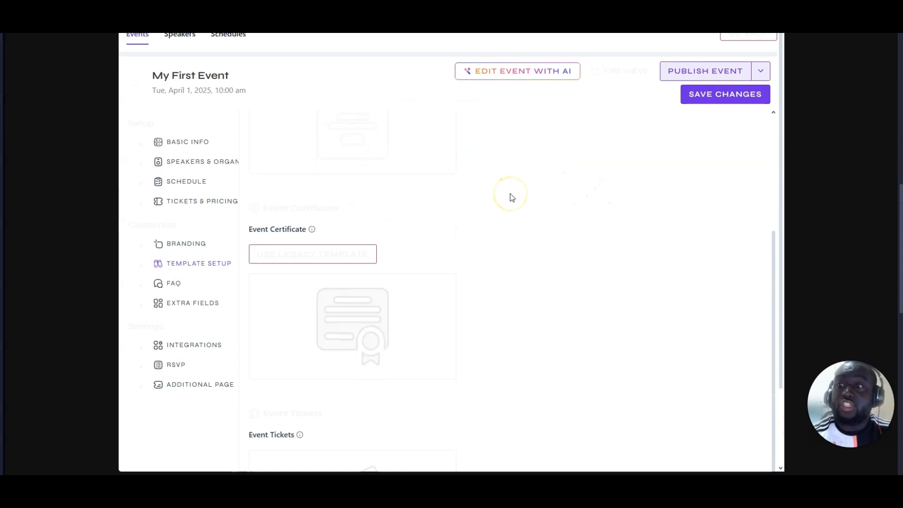
scroll(514, 199, down, 2)
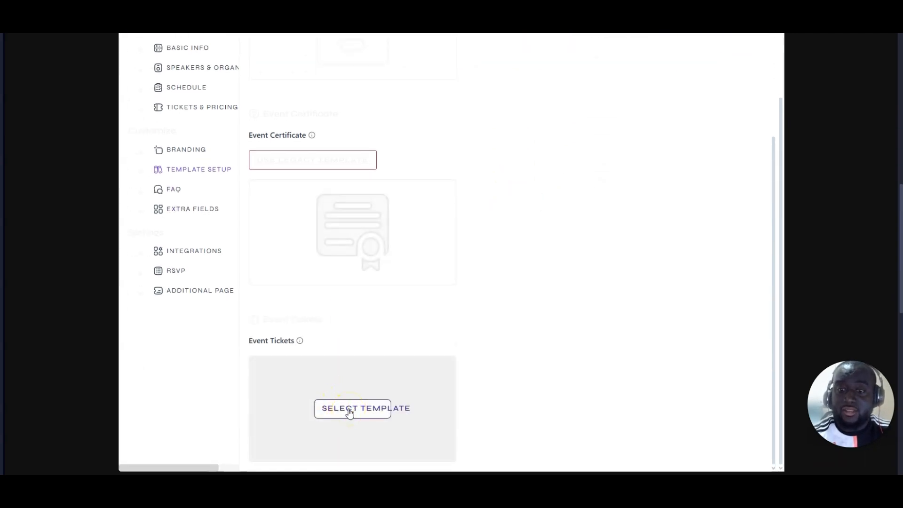
View the available event ticket templates and try to create a new ticket template
click(348, 409)
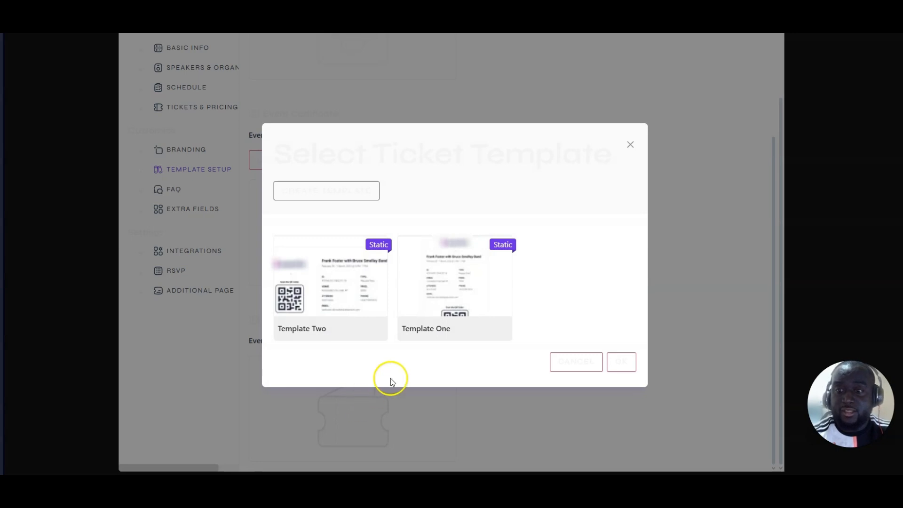
mouse_move(421, 302)
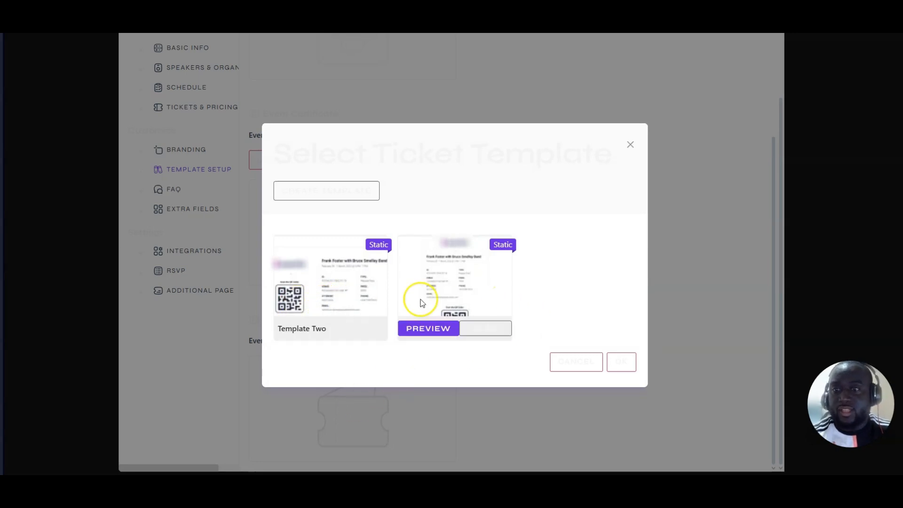
click(328, 190)
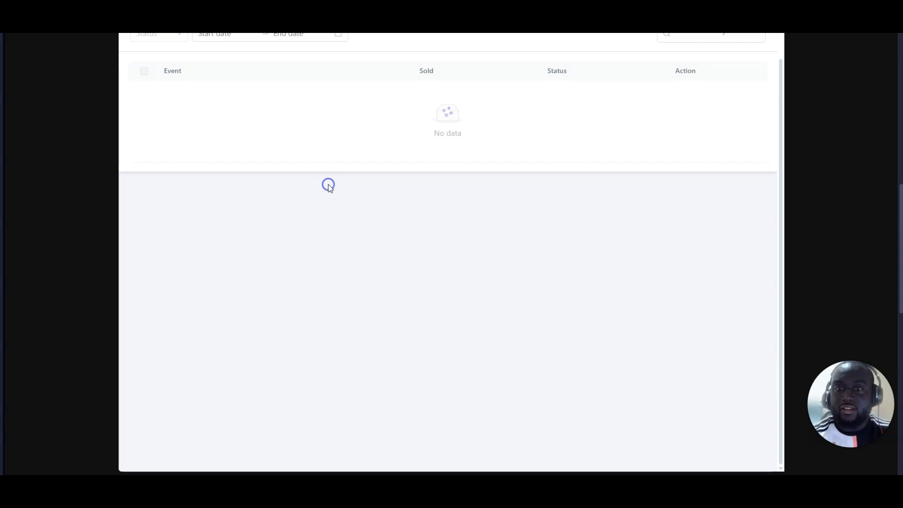
Reopen the draft event My First Event for editing from the event list
scroll(396, 197, up, 11)
scroll(525, 209, down, 5)
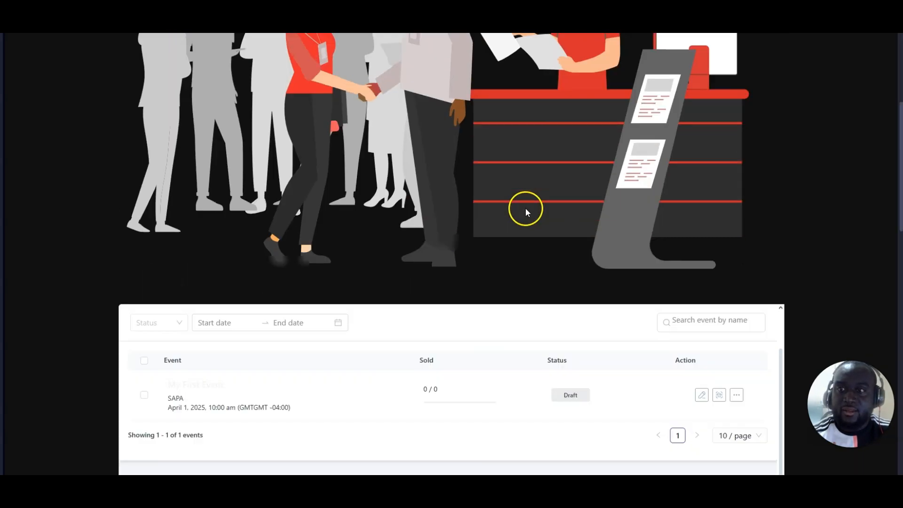
scroll(526, 207, down, 4)
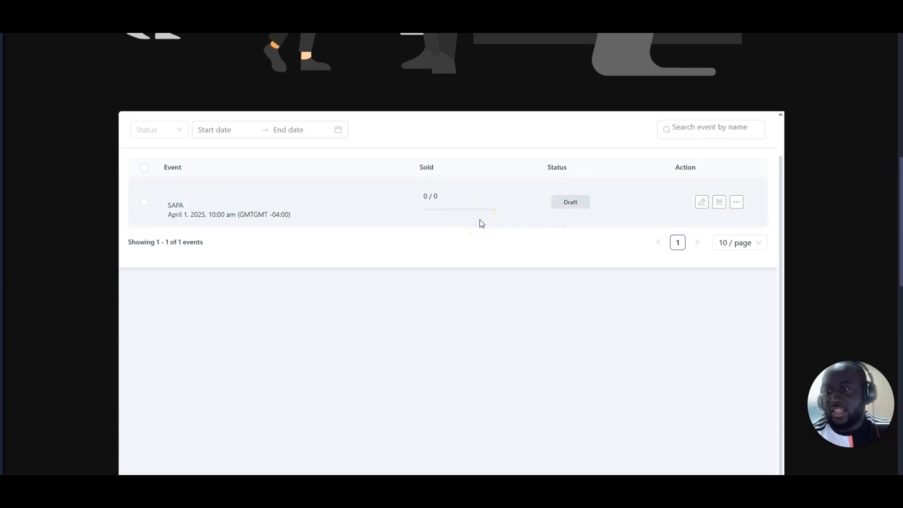
click(701, 202)
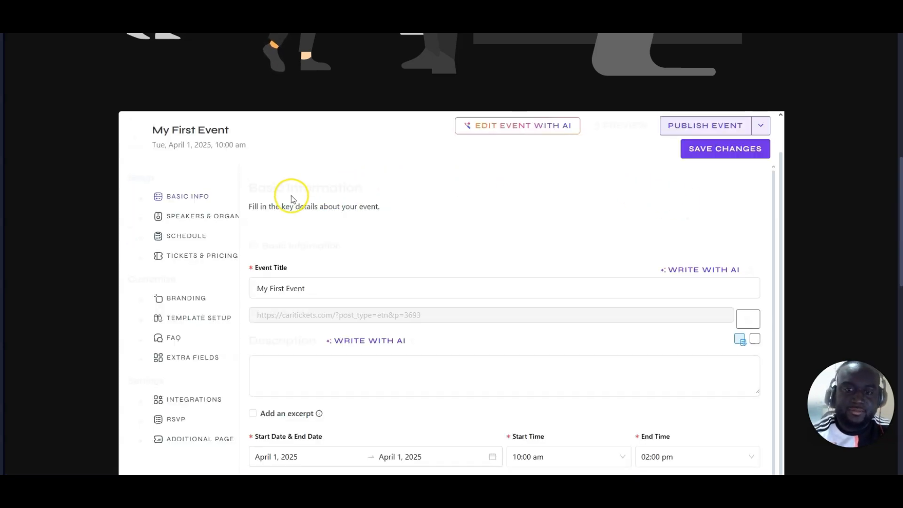
Open the event ticket template choices in Template Setup and preview Template One
scroll(224, 222, down, 1)
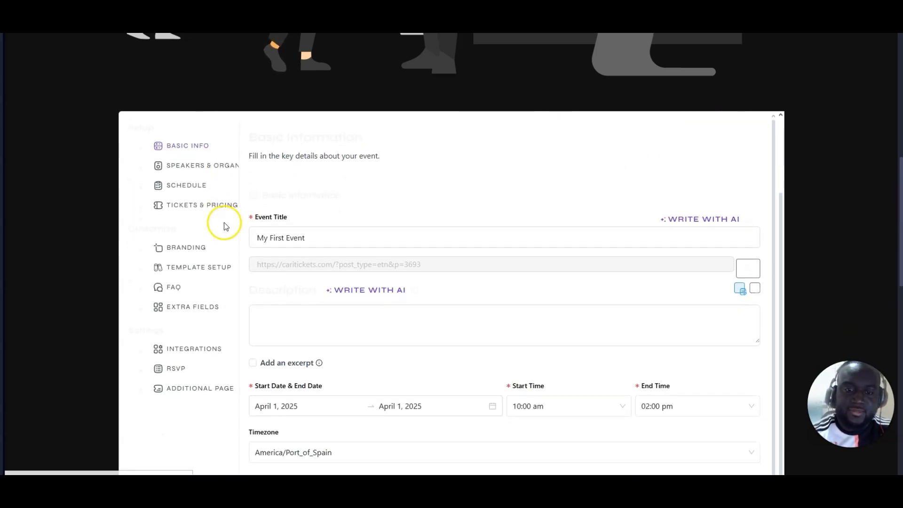
click(196, 266)
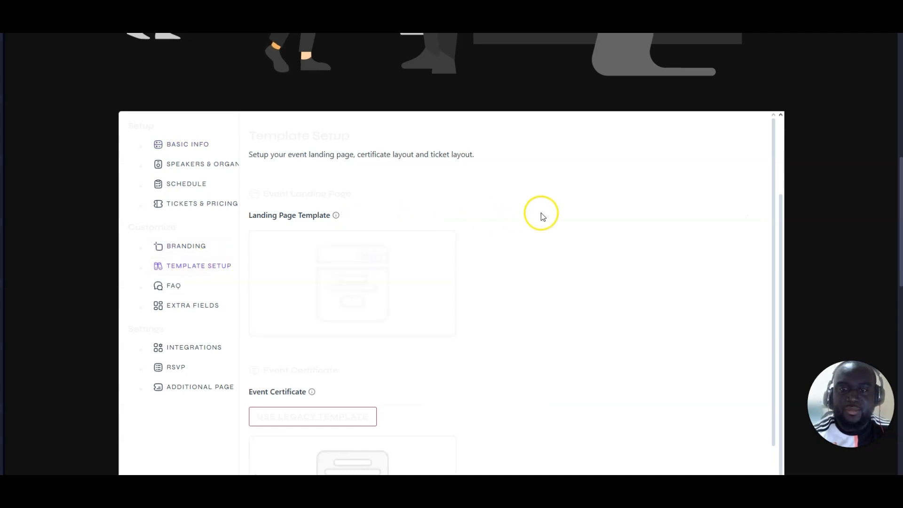
scroll(526, 214, down, 10)
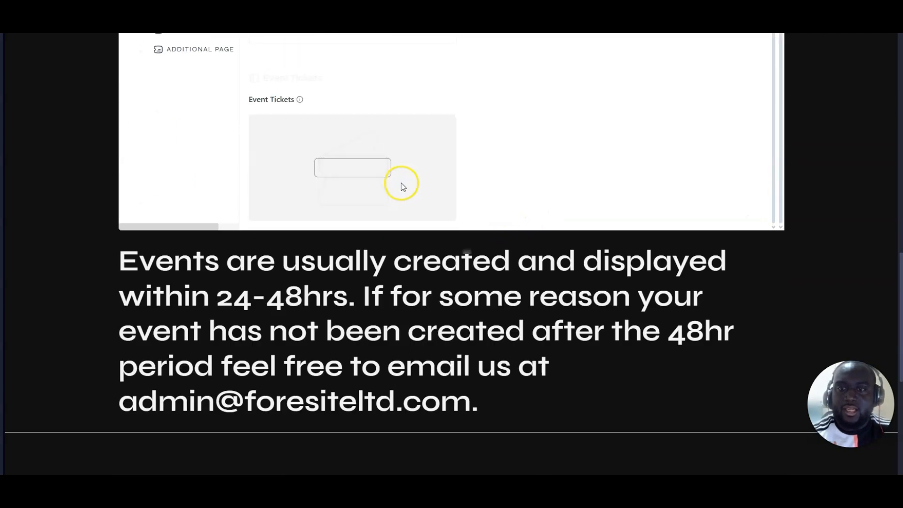
click(343, 173)
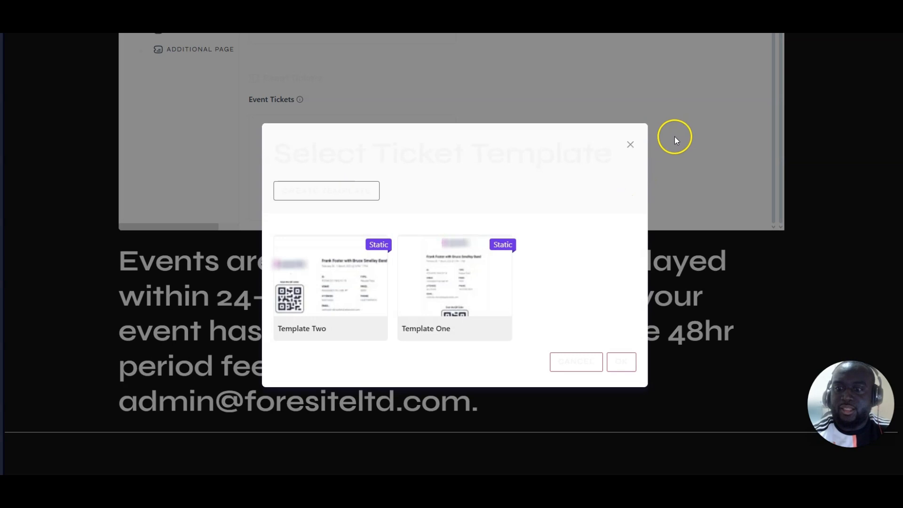
mouse_move(490, 329)
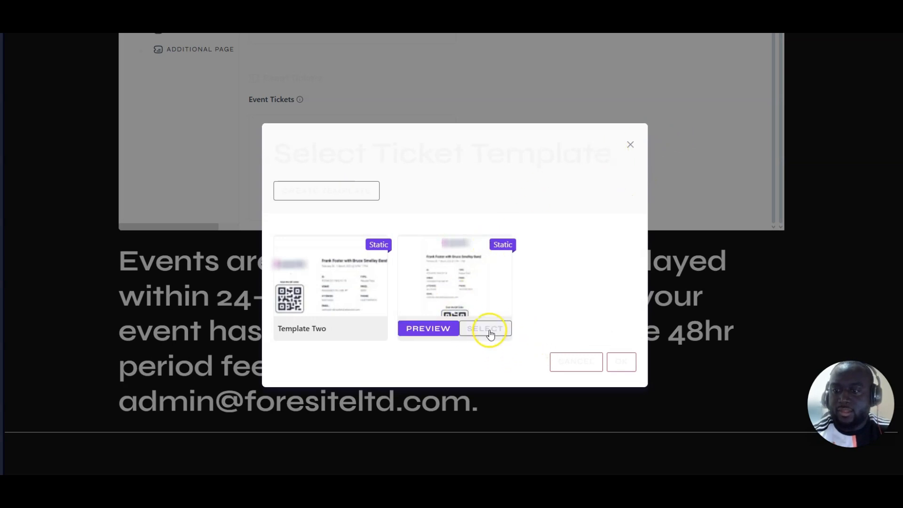
click(428, 329)
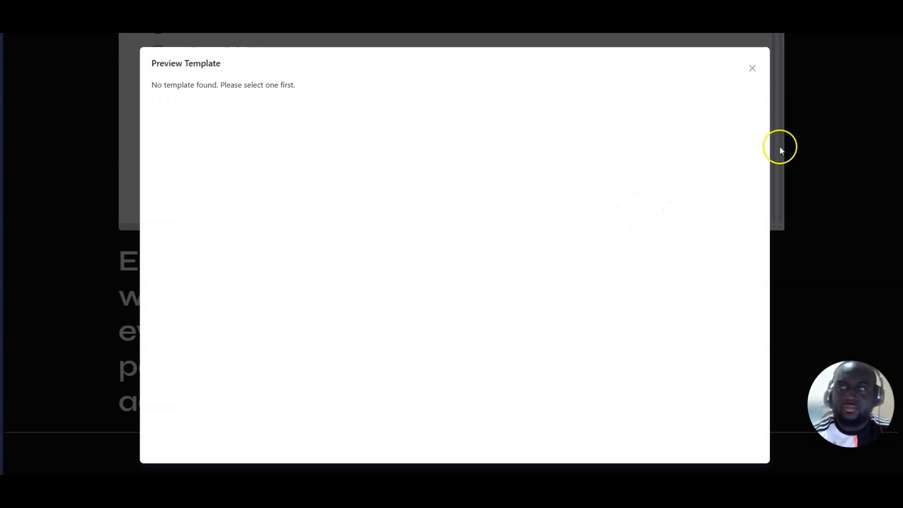
click(752, 69)
Assign Template One as the event ticket template and save the event changes
mouse_move(512, 331)
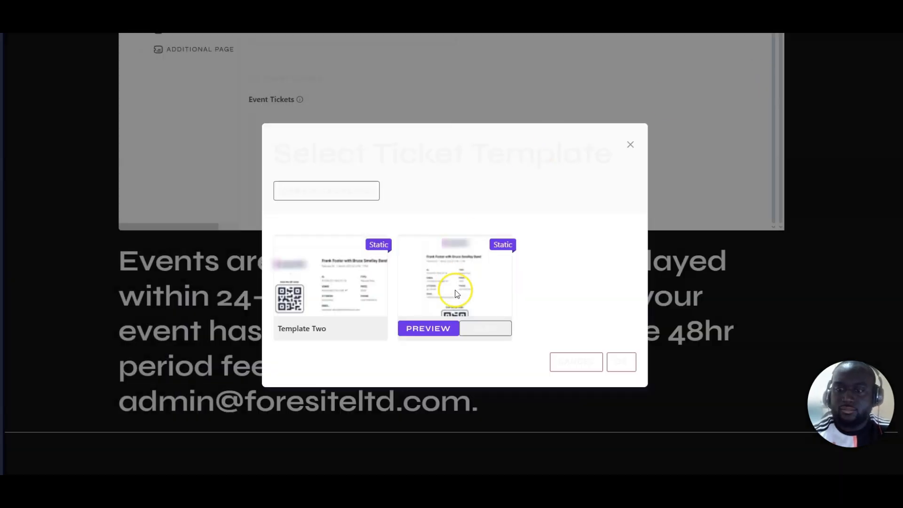
click(497, 330)
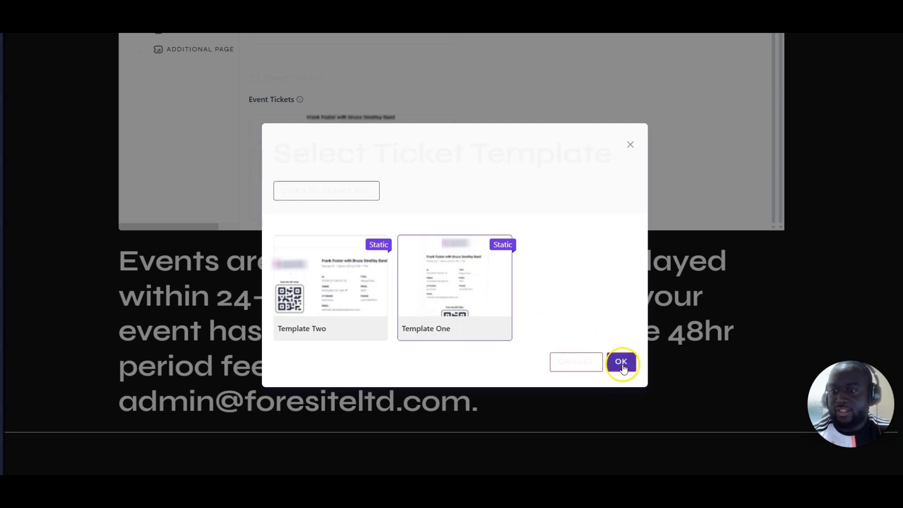
click(622, 362)
scroll(607, 134, down, 3)
scroll(645, 137, up, 3)
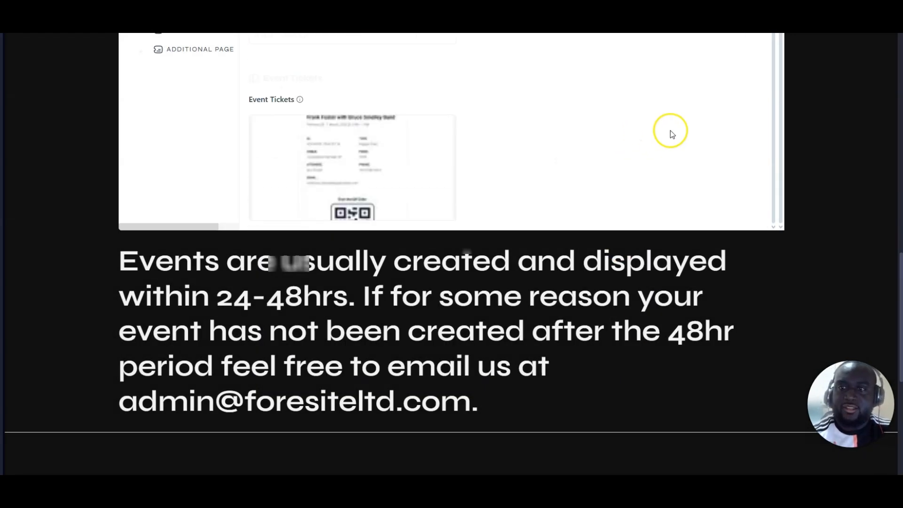
scroll(691, 139, down, 3)
scroll(848, 131, up, 3)
scroll(654, 202, up, 10)
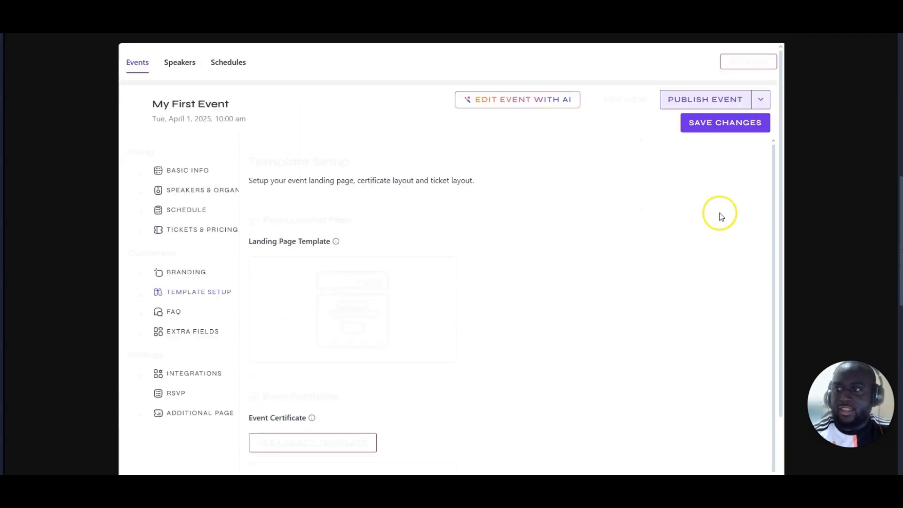
click(712, 192)
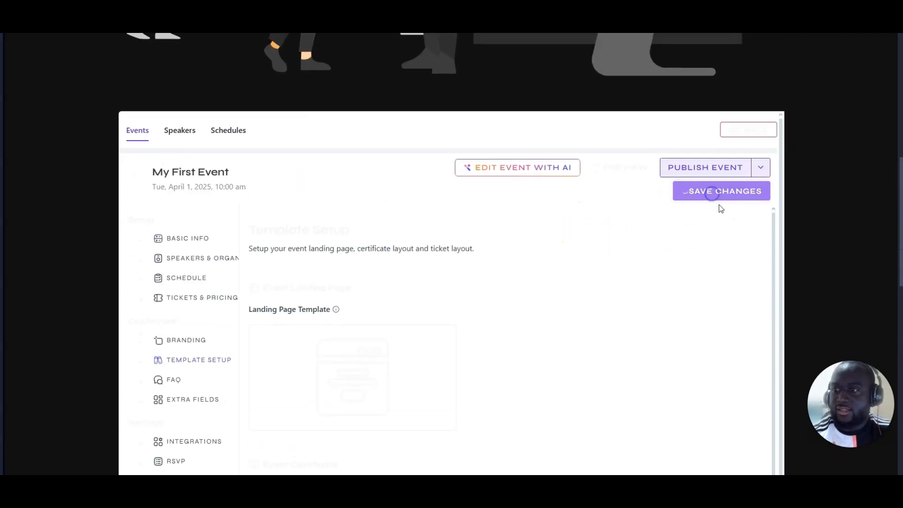
Examine the event's FAQ, Extra Fields, Integrations, RSVP and Additional Page sections
scroll(238, 254, up, 10)
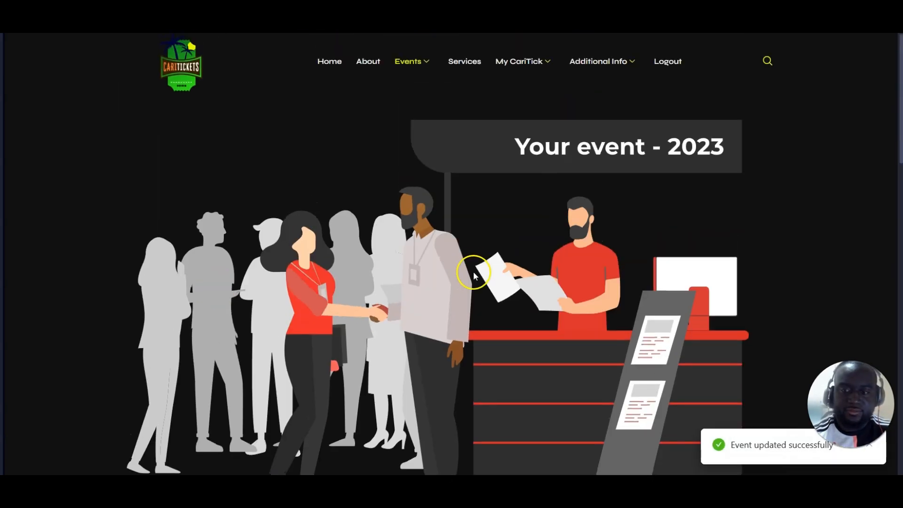
scroll(127, 275, down, 10)
scroll(540, 247, down, 5)
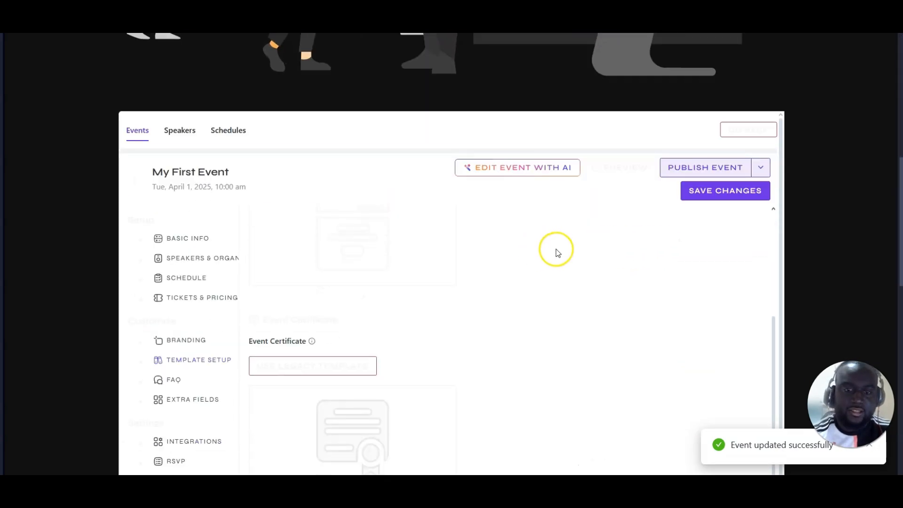
click(177, 288)
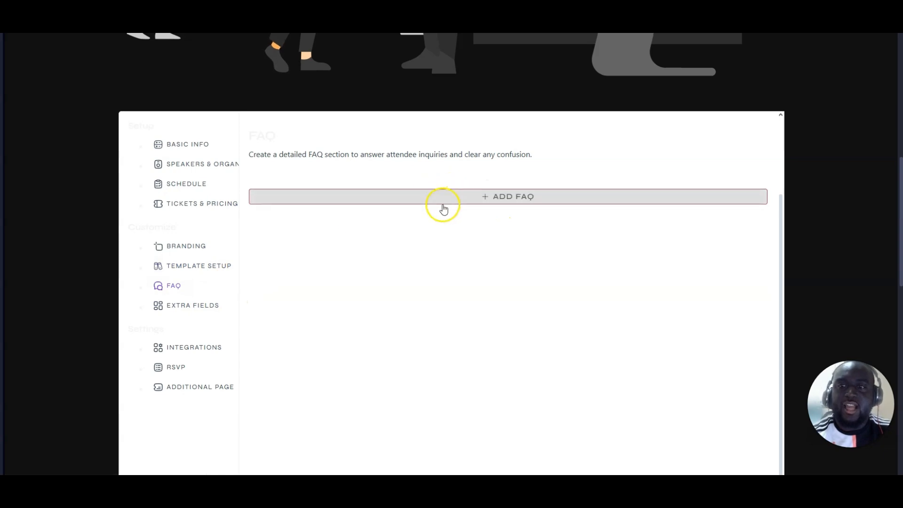
click(186, 306)
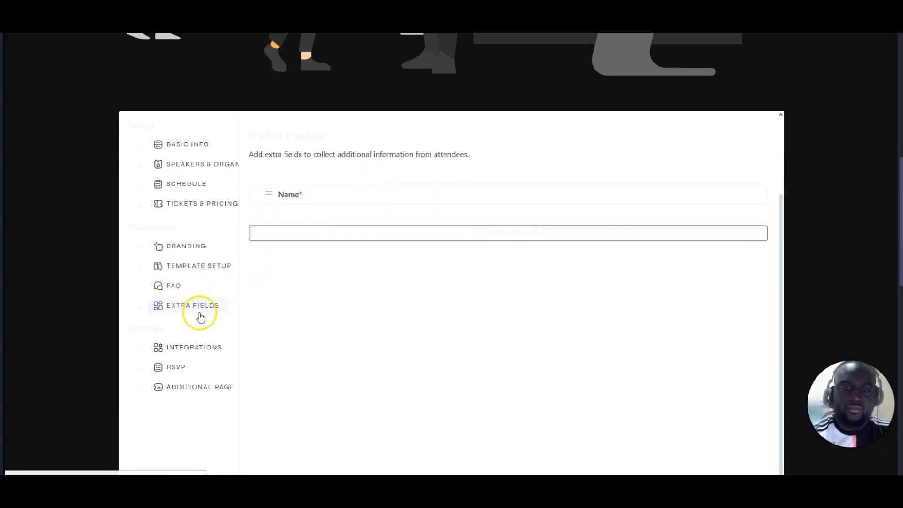
click(200, 357)
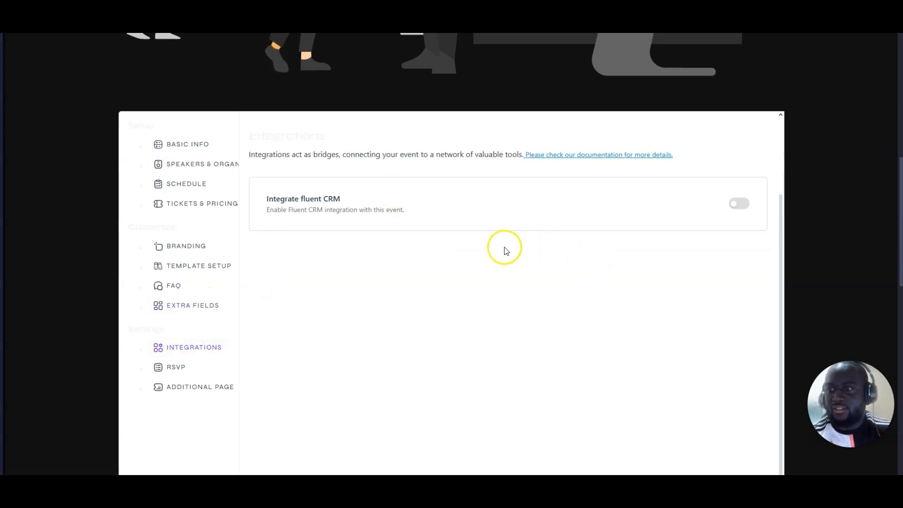
click(183, 369)
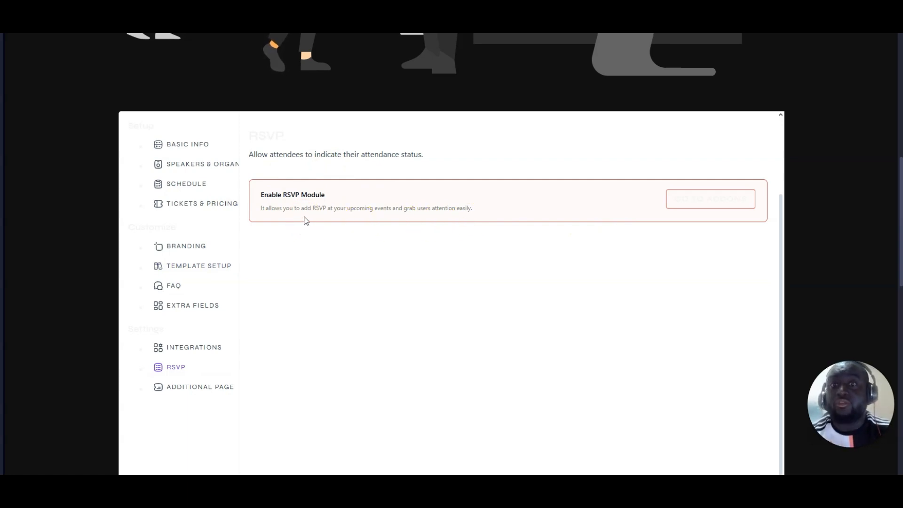
click(196, 386)
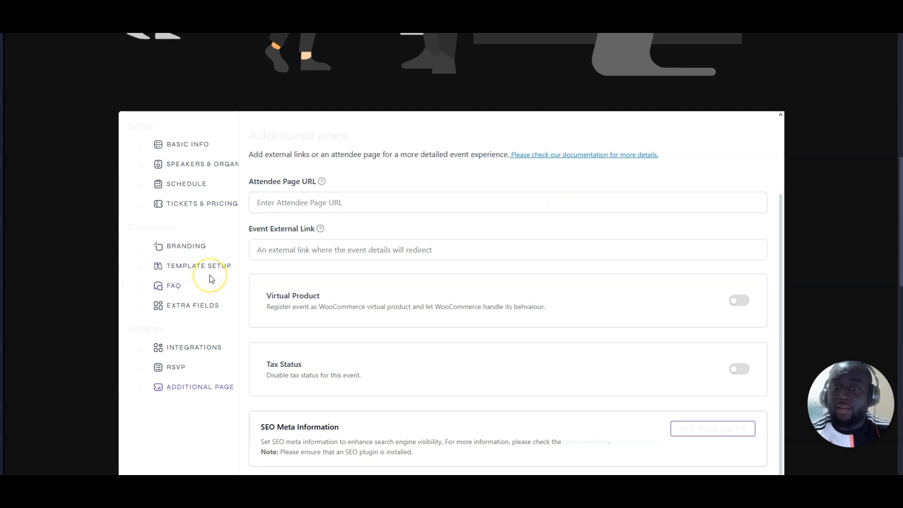
Review the event's basic information, including its title, dates, times, timezone, venue and category
scroll(188, 268, up, 2)
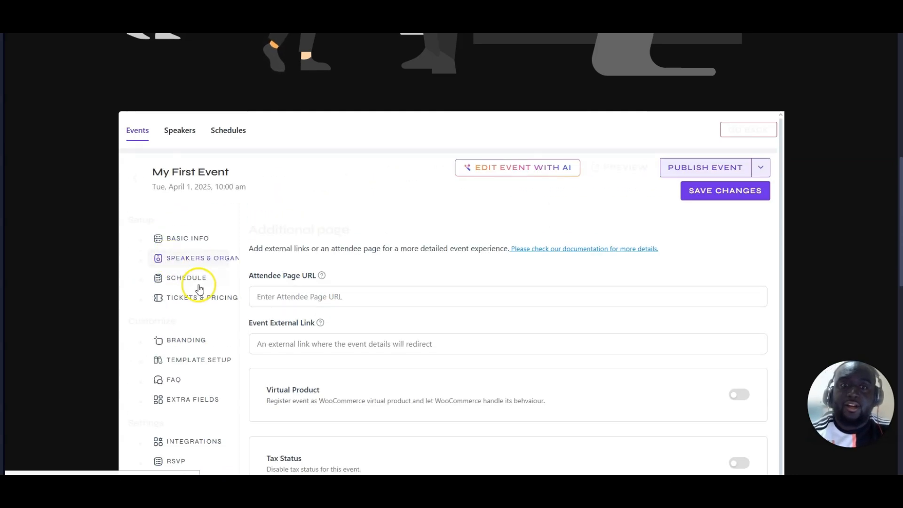
click(198, 243)
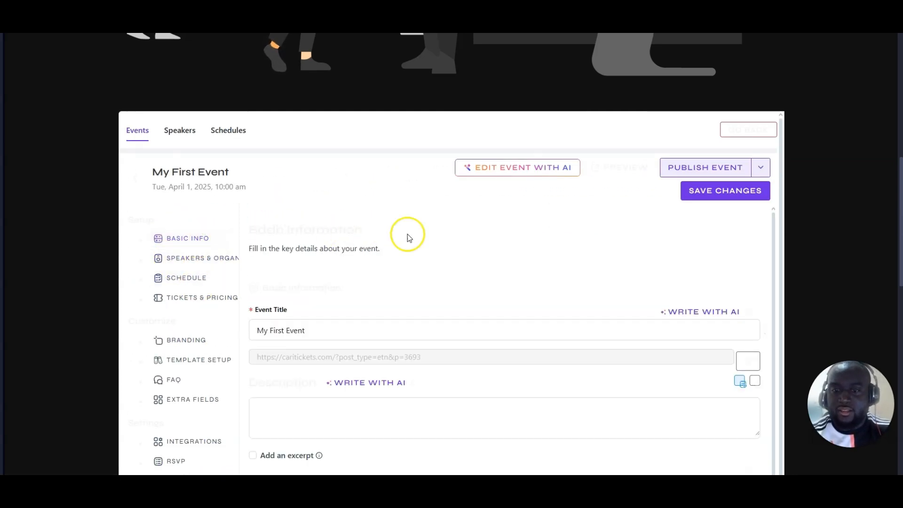
scroll(503, 270, down, 9)
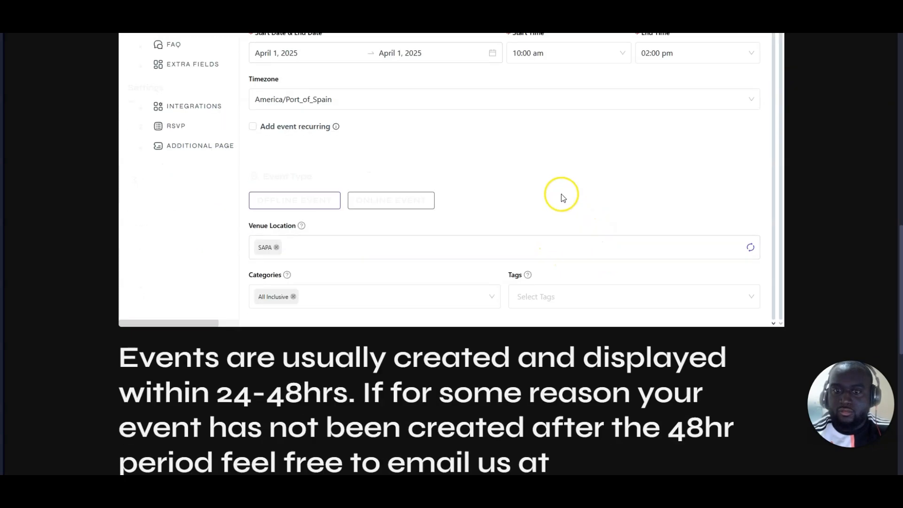
scroll(583, 157, down, 2)
scroll(587, 147, up, 5)
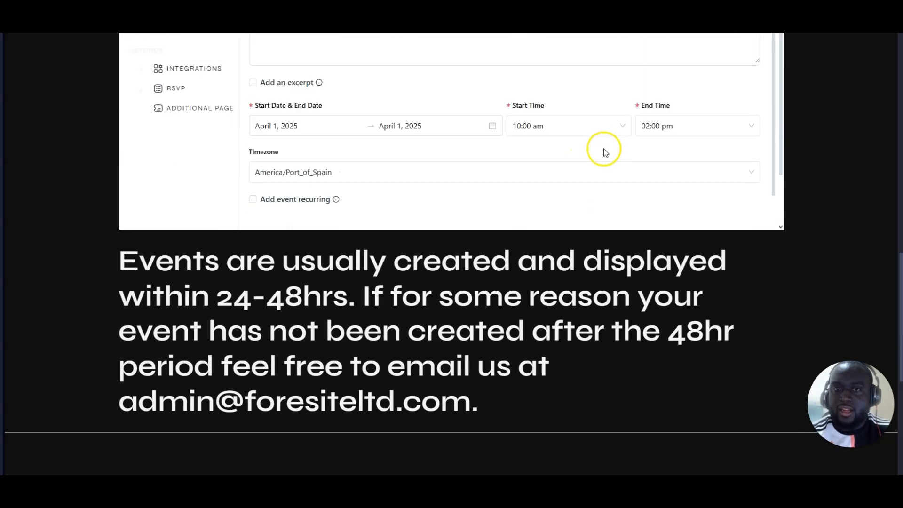
scroll(611, 123, up, 6)
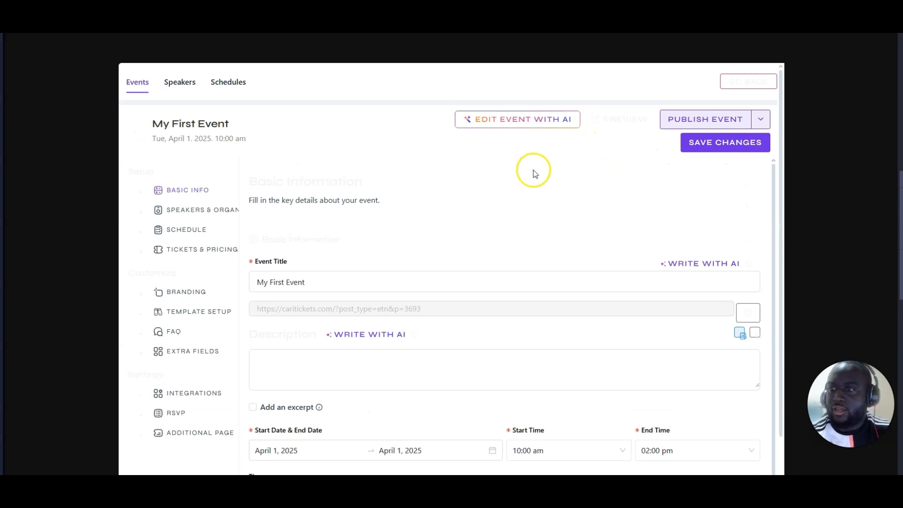
Save the changes to My First Event and publish it
click(709, 147)
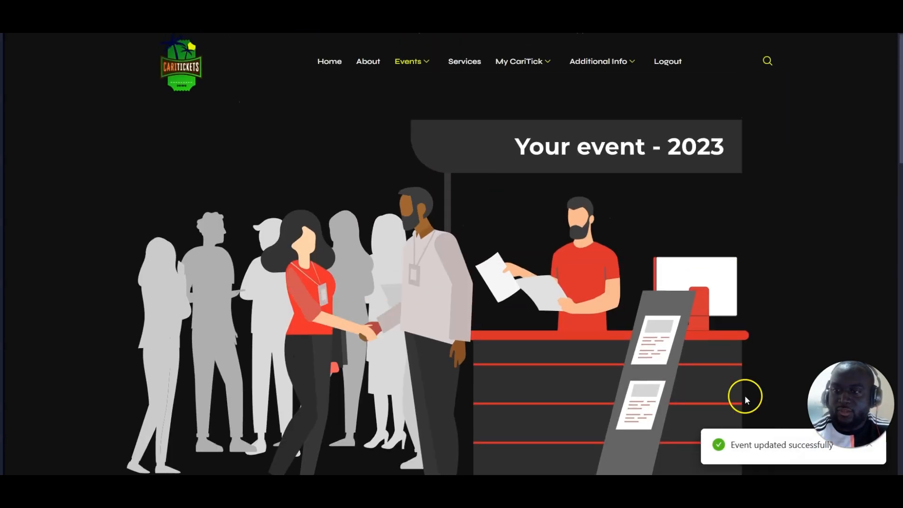
scroll(724, 181, down, 5)
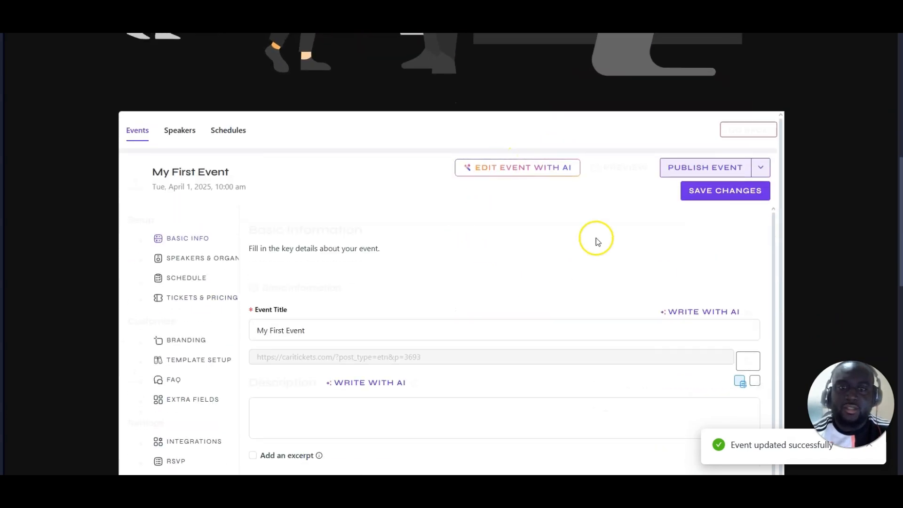
click(690, 170)
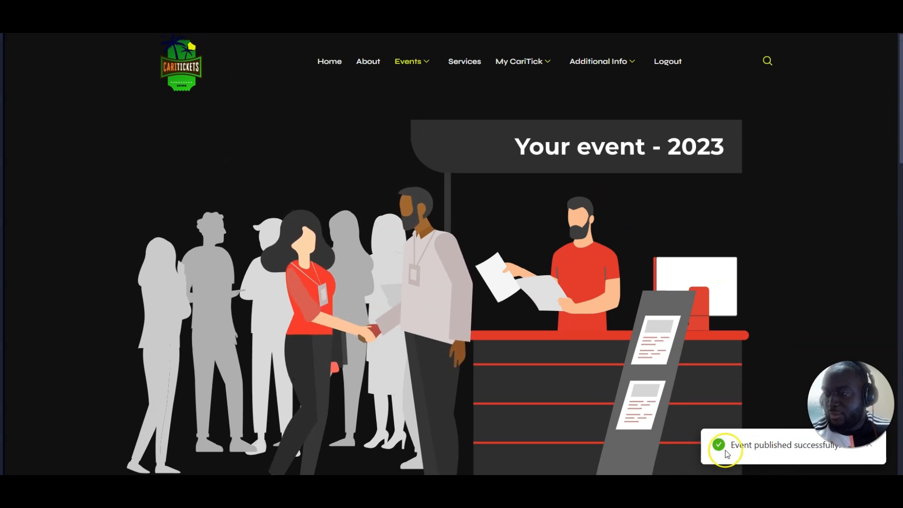
Find My First Event among the events on the site's home page and view its public event page
click(320, 66)
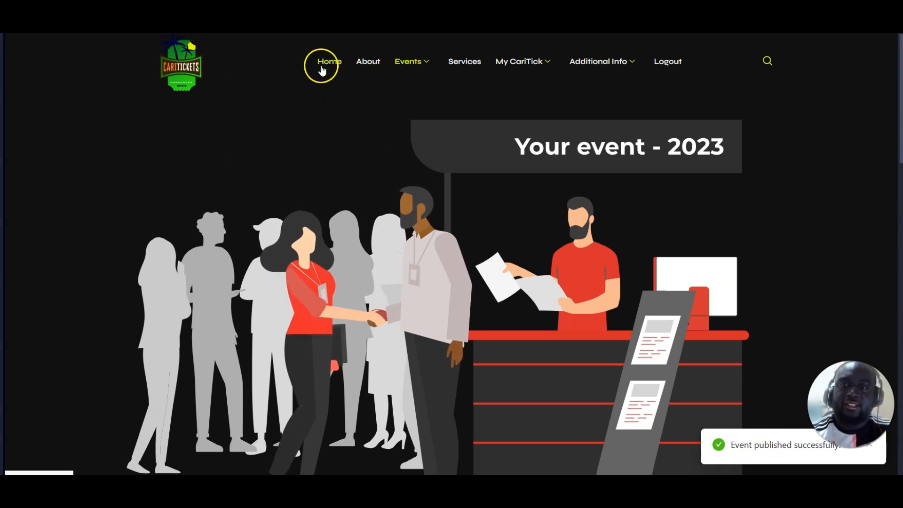
mouse_move(664, 105)
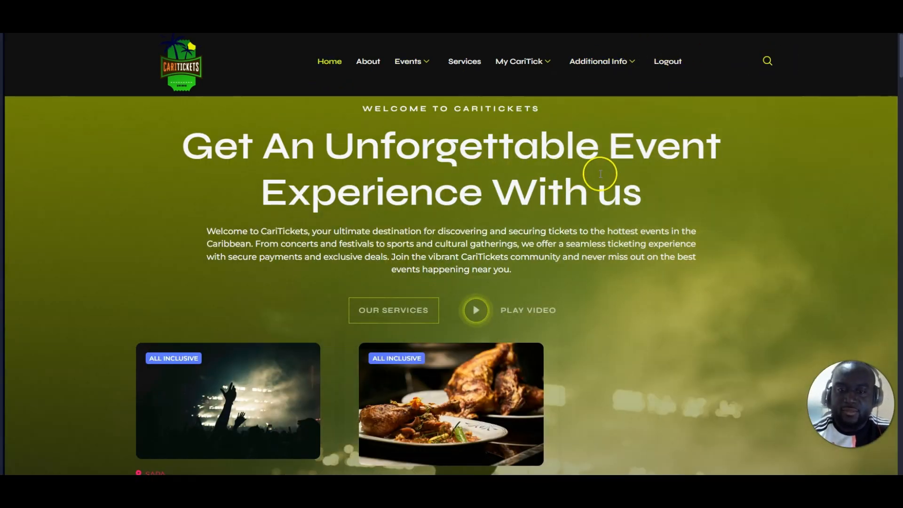
scroll(600, 174, down, 4)
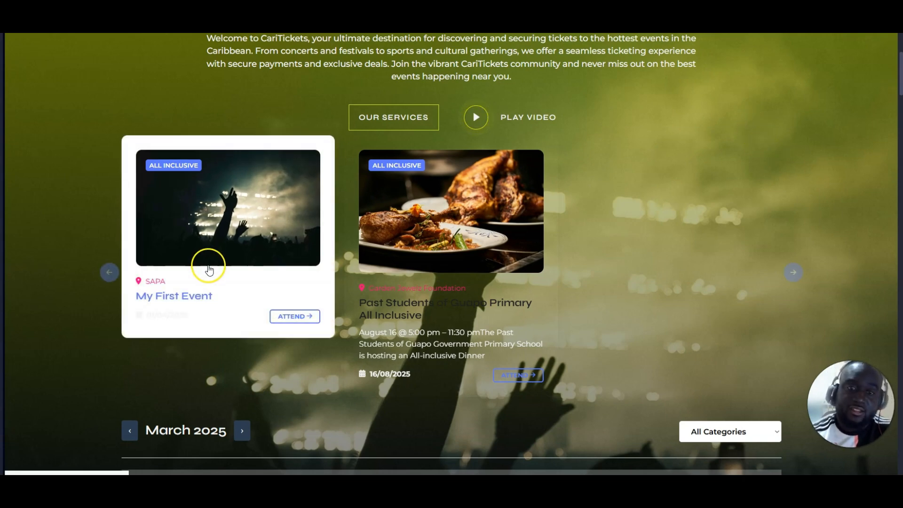
click(196, 297)
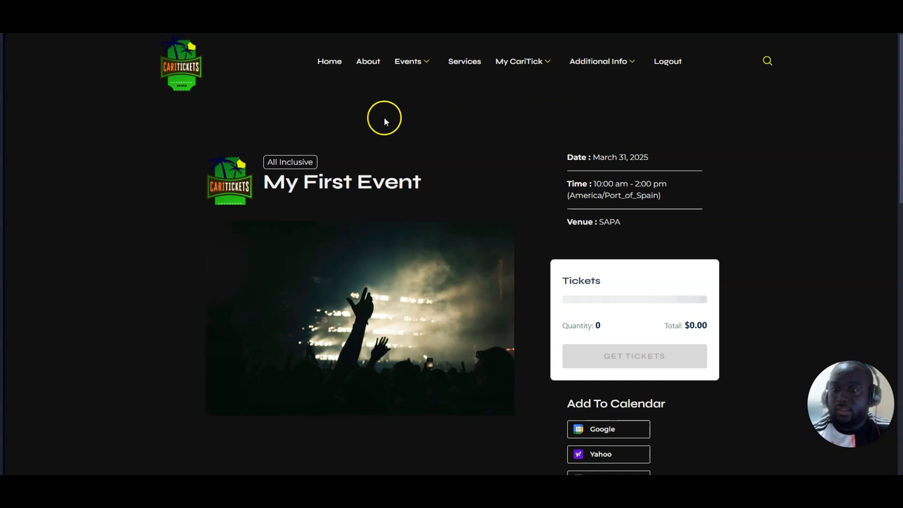
scroll(477, 115, down, 2)
scroll(467, 112, up, 2)
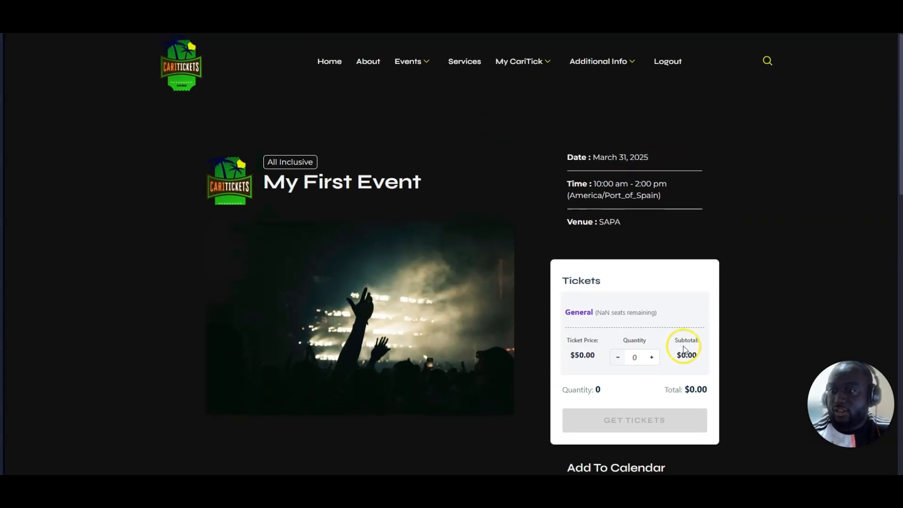
Set the General ticket quantity to 1 on the event page and look over the rest of the page
scroll(768, 255, down, 2)
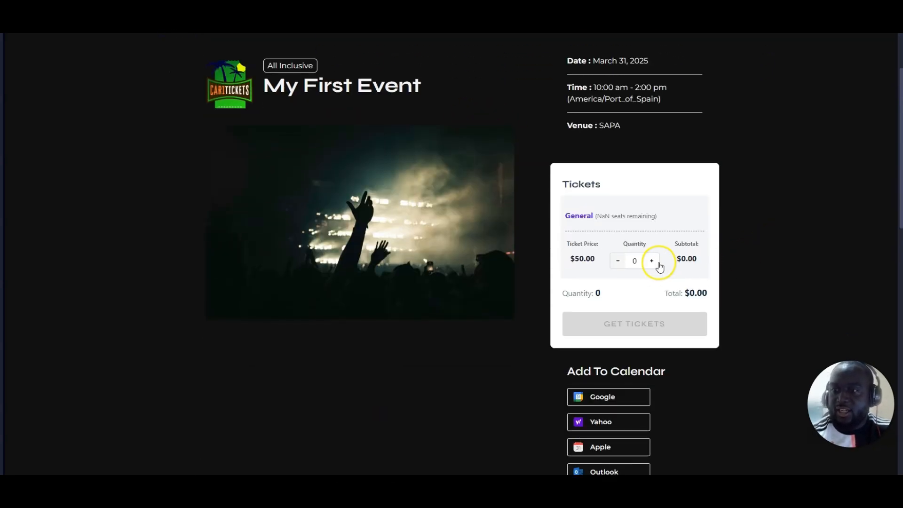
click(652, 261)
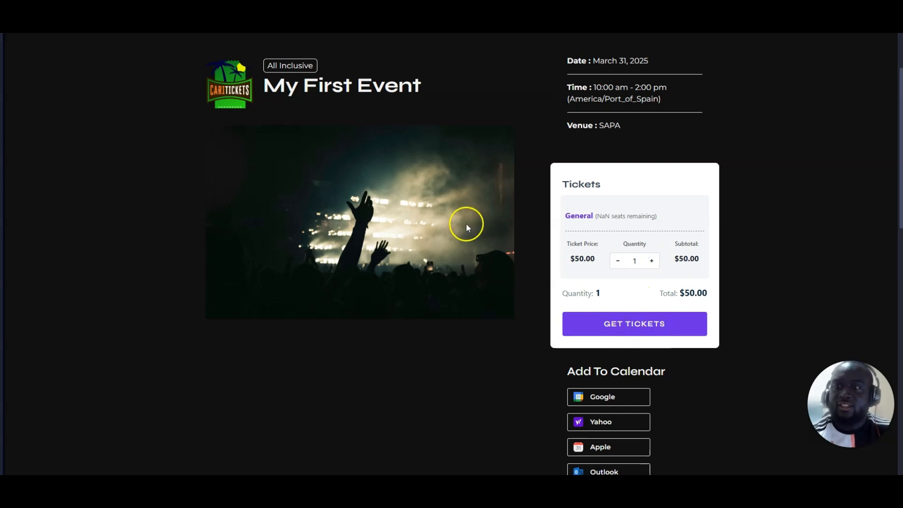
scroll(469, 229, down, 7)
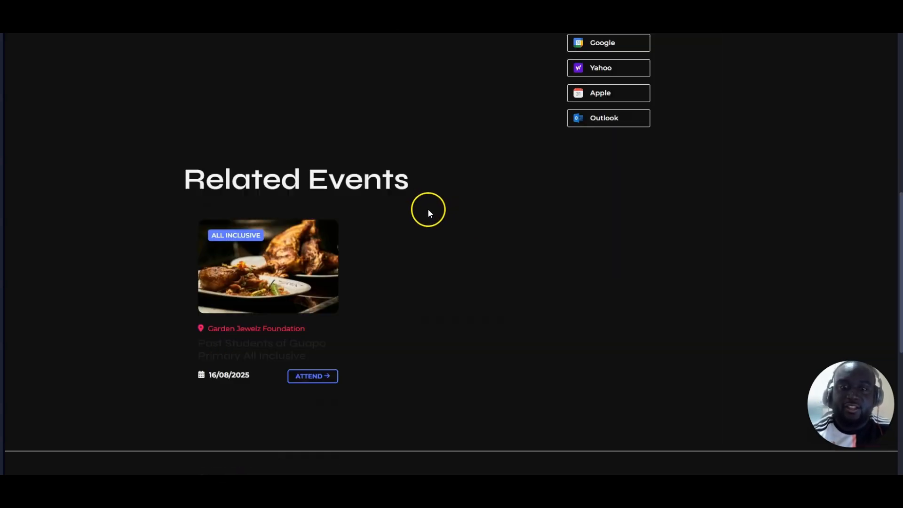
scroll(426, 212, up, 4)
scroll(422, 217, up, 5)
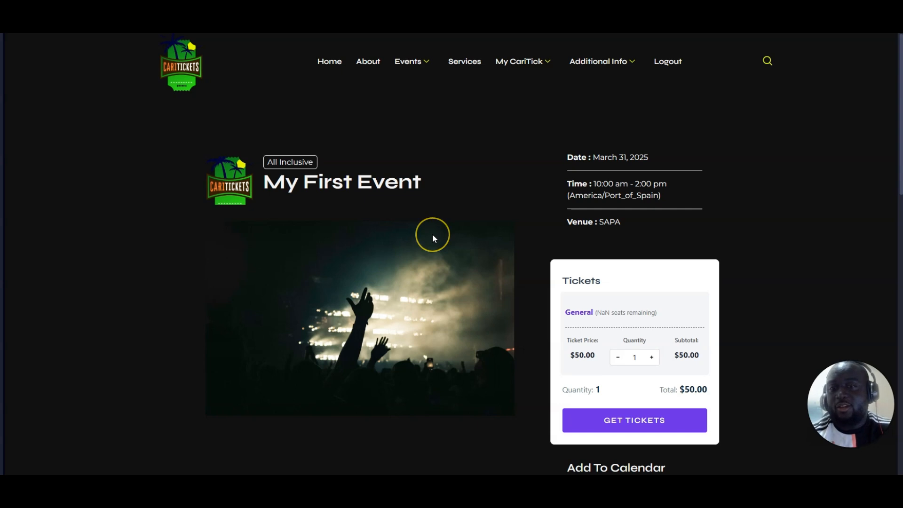